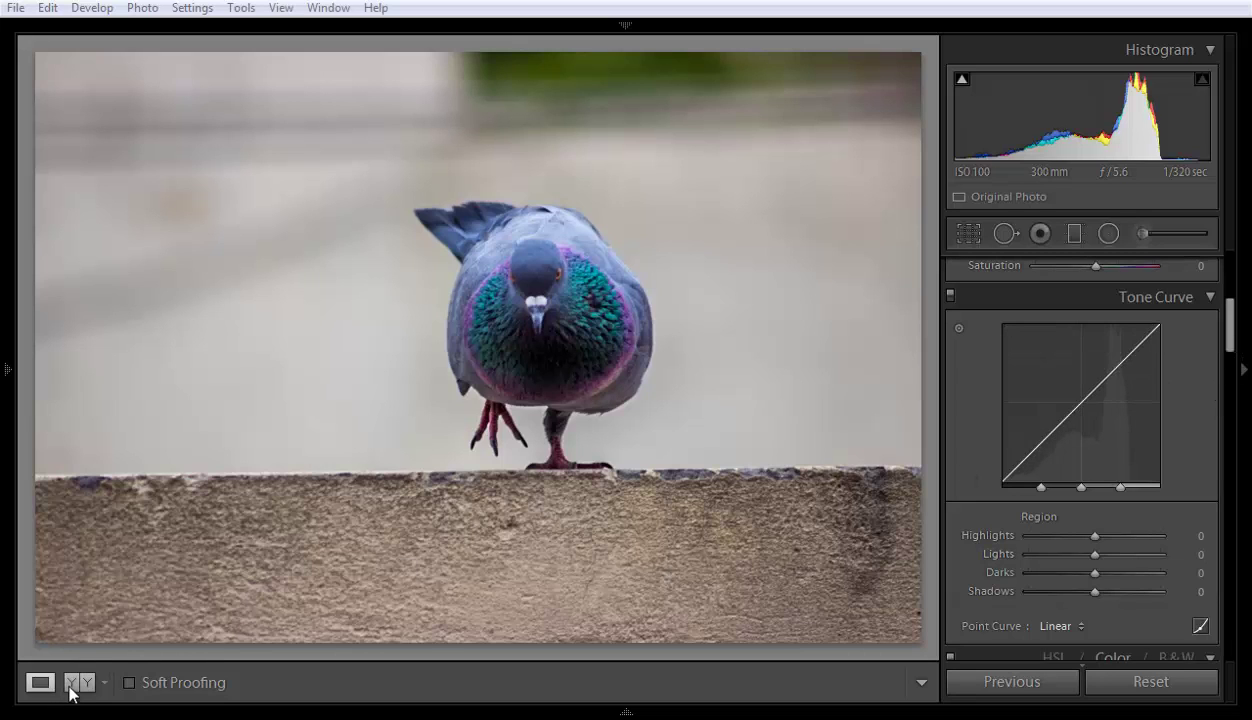
# Step: After a quick before/after check, raise the Tone Curve Shadows region to +15
pyautogui.click(72, 688)
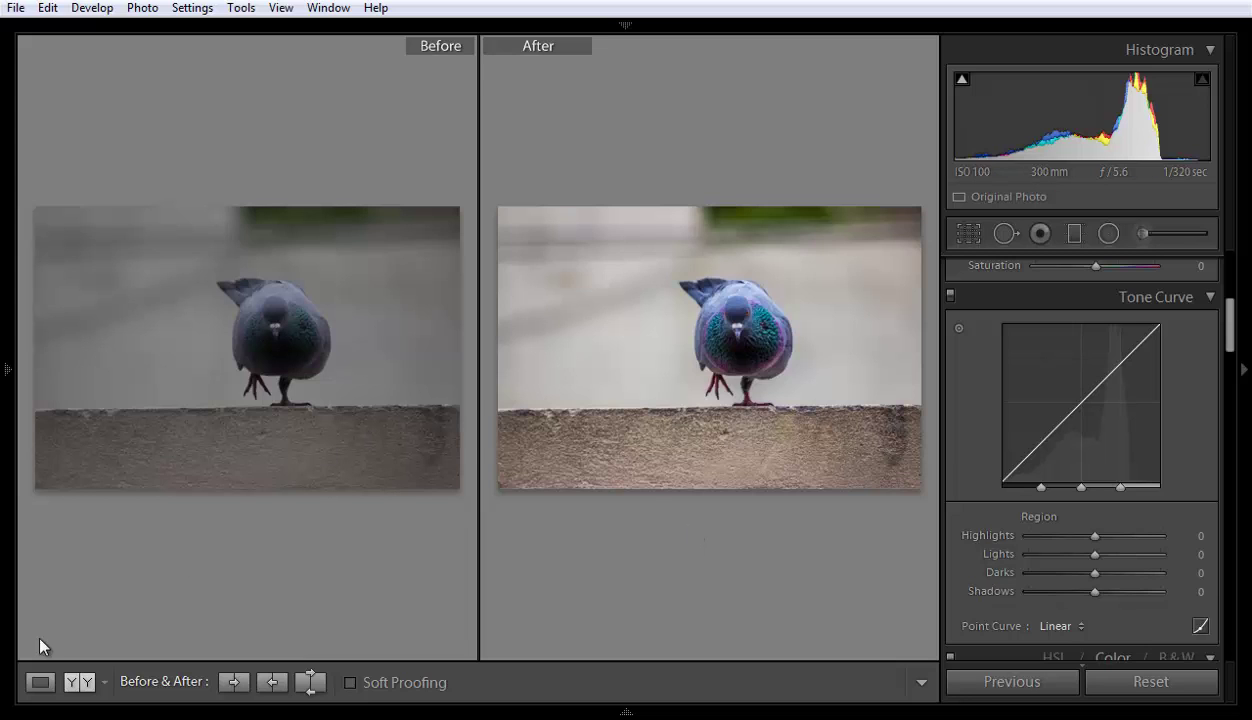
pyautogui.click(40, 682)
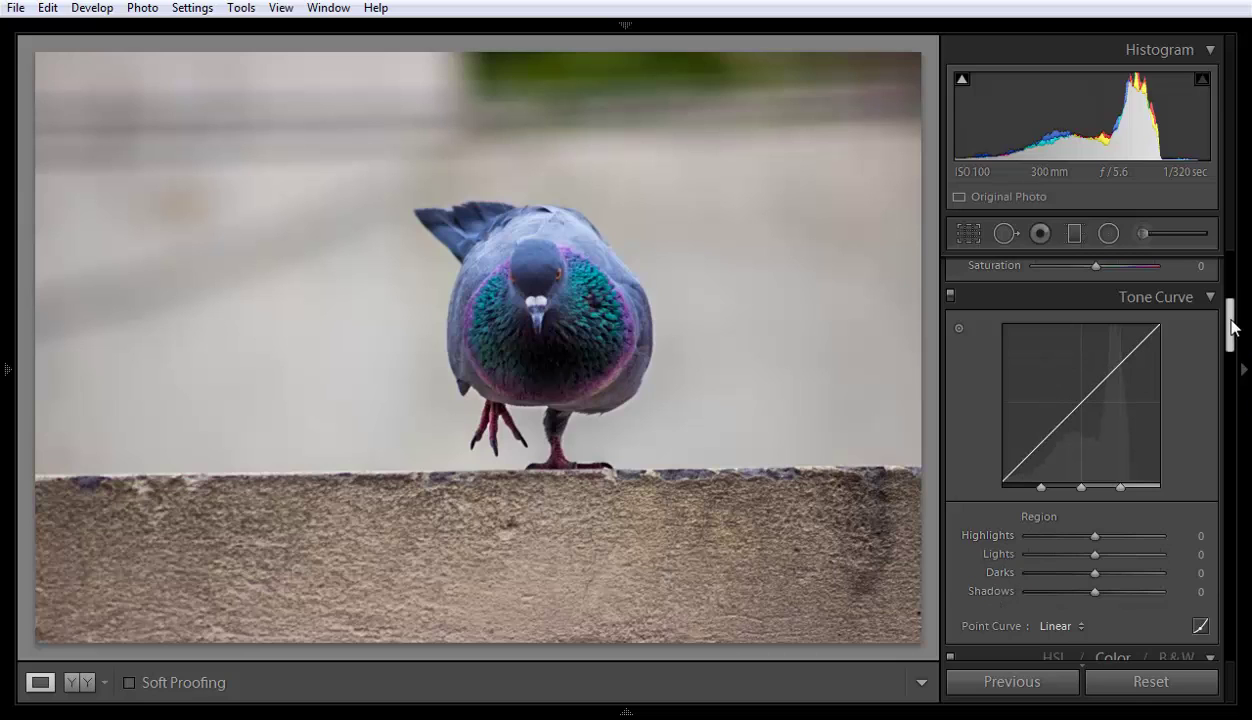
pyautogui.moveTo(1232, 327); pyautogui.dragTo(1232, 279)
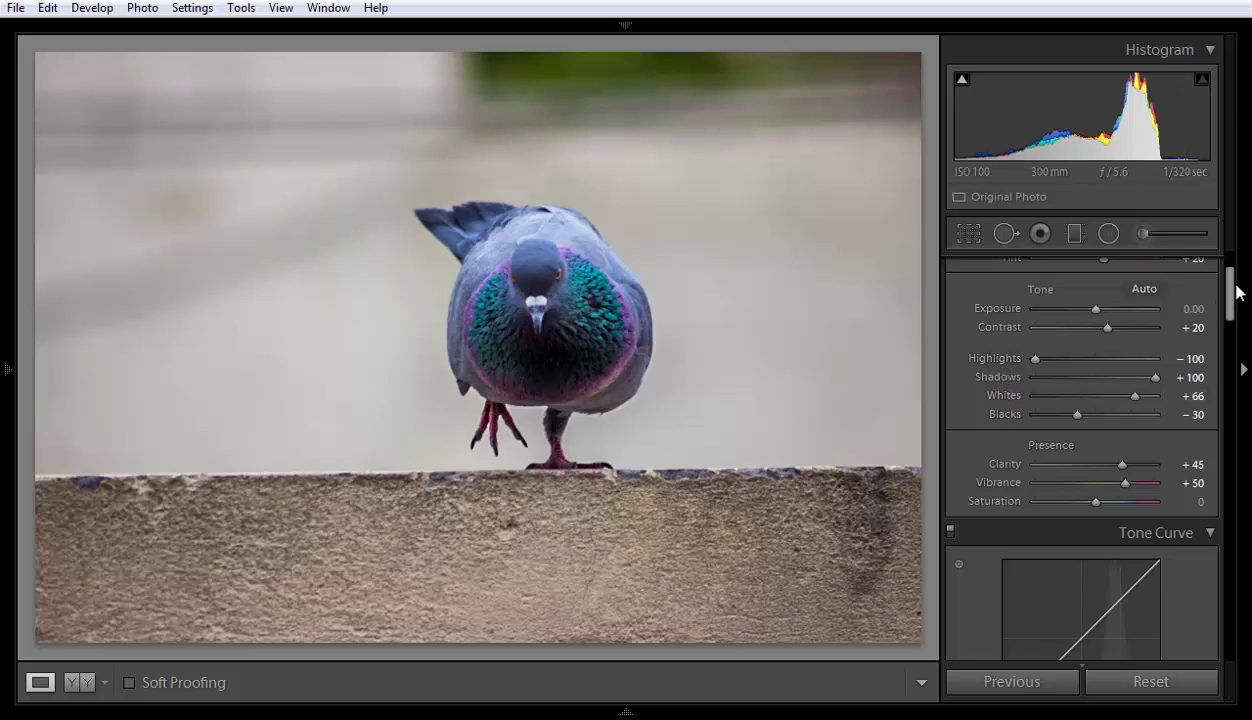
pyautogui.moveTo(1232, 292); pyautogui.dragTo(1232, 330)
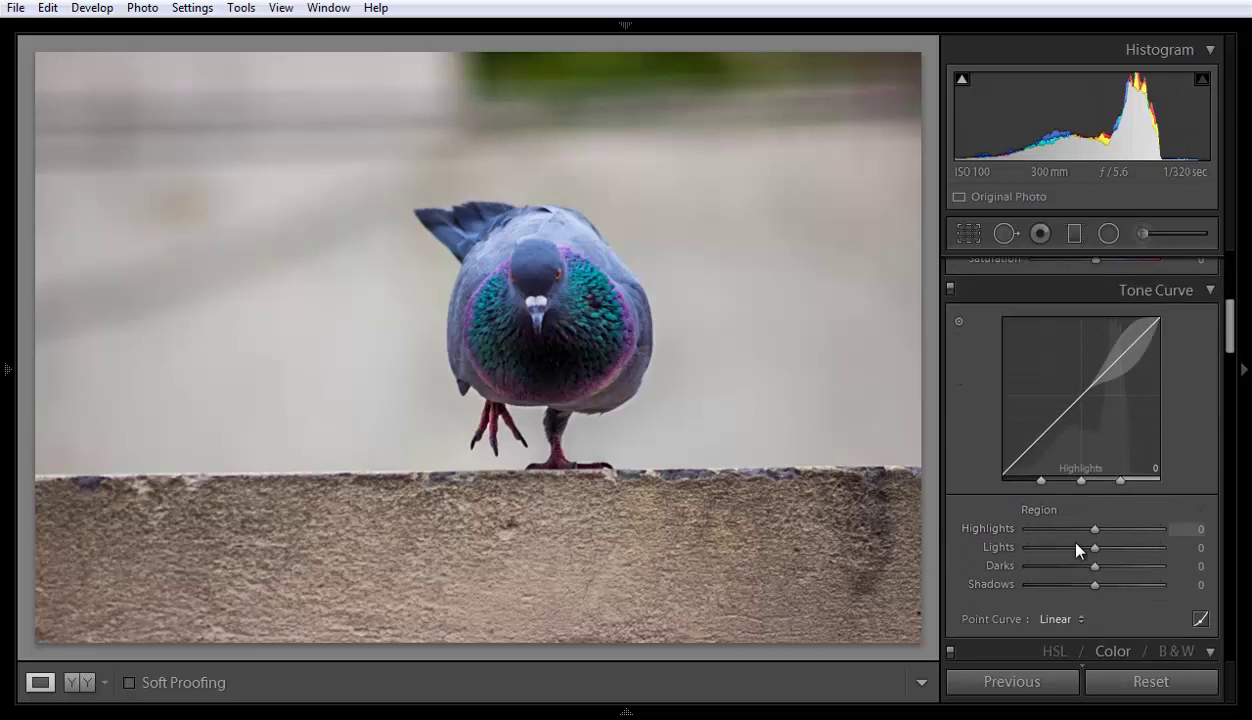
pyautogui.moveTo(1232, 321); pyautogui.dragTo(1229, 285)
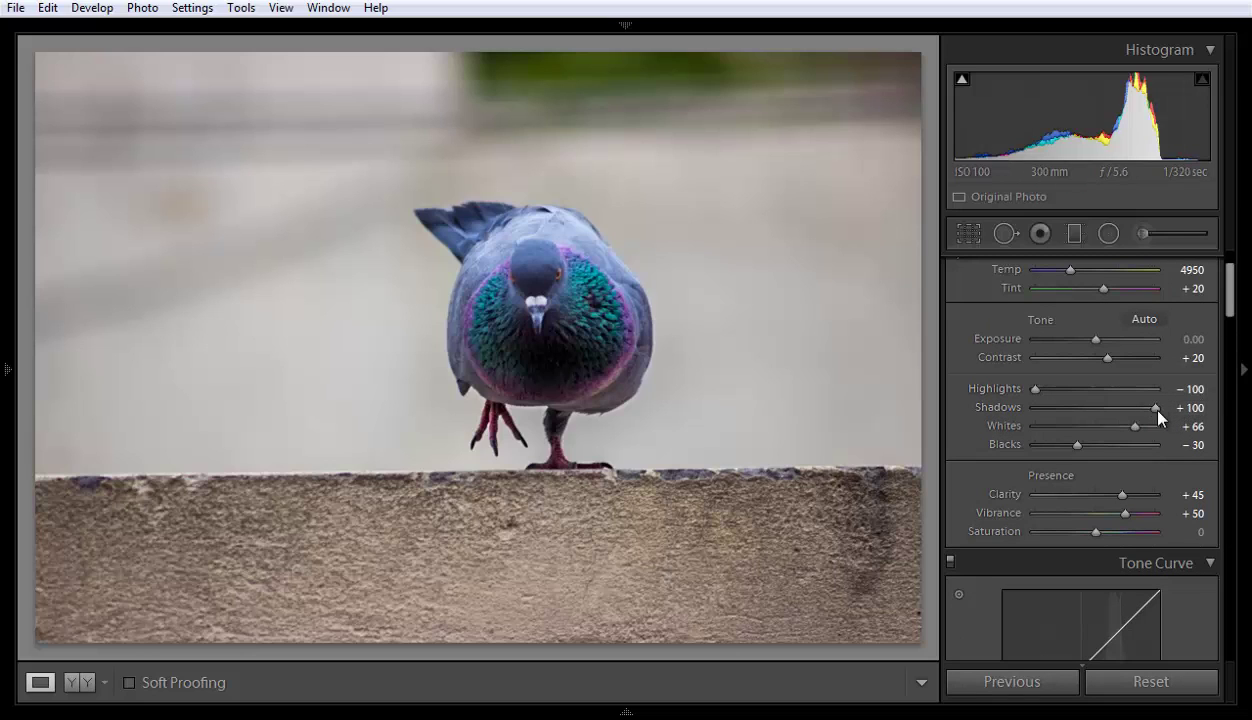
pyautogui.moveTo(1232, 288); pyautogui.dragTo(1230, 340)
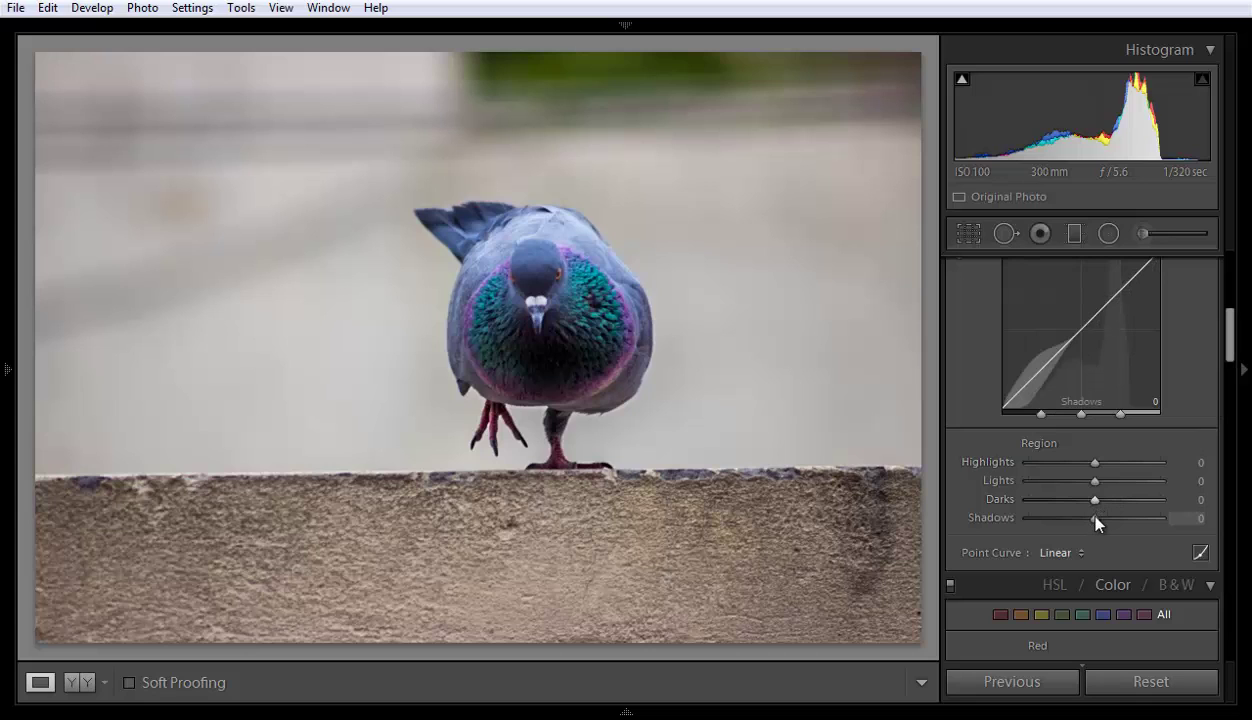
pyautogui.moveTo(1096, 519)
pyautogui.mouseDown()
pyautogui.moveTo(1190, 512)
pyautogui.moveTo(1112, 511)
pyautogui.moveTo(1096, 523)
pyautogui.moveTo(1106, 521)
pyautogui.mouseUp()
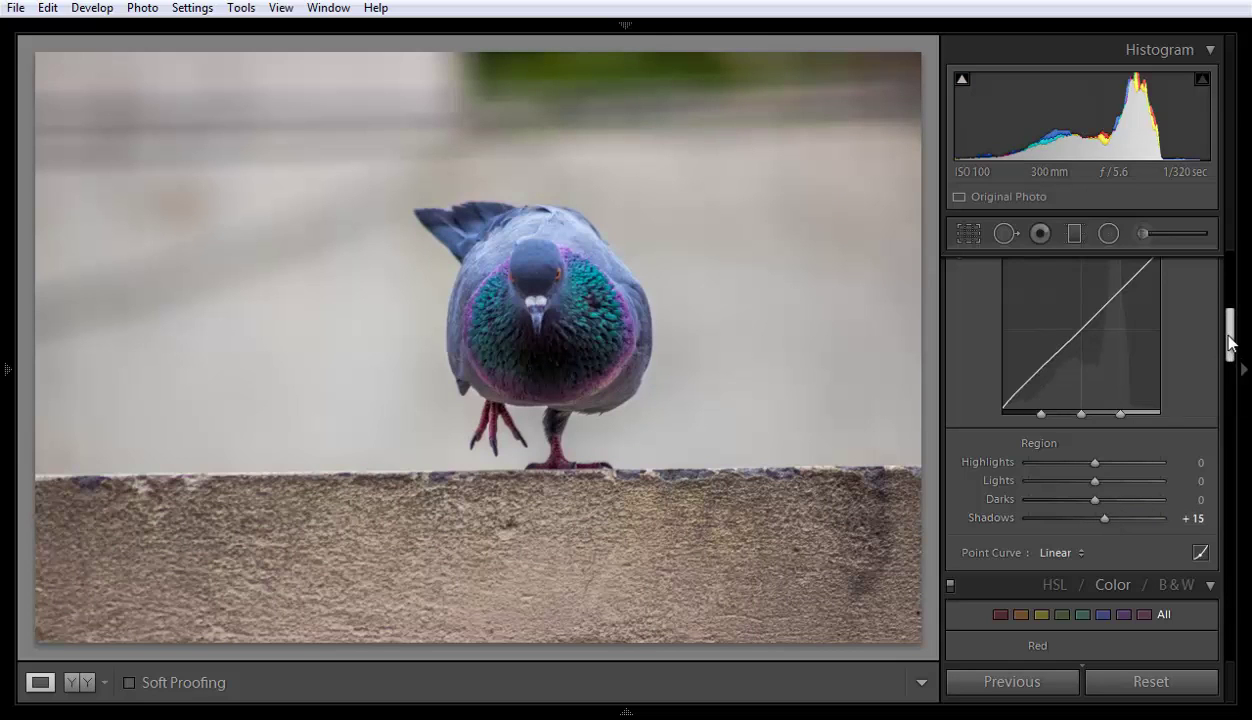
# Step: Pull Highlights down to -18, raise Lights to +15 and lower Darks to -9
pyautogui.click(1090, 463)
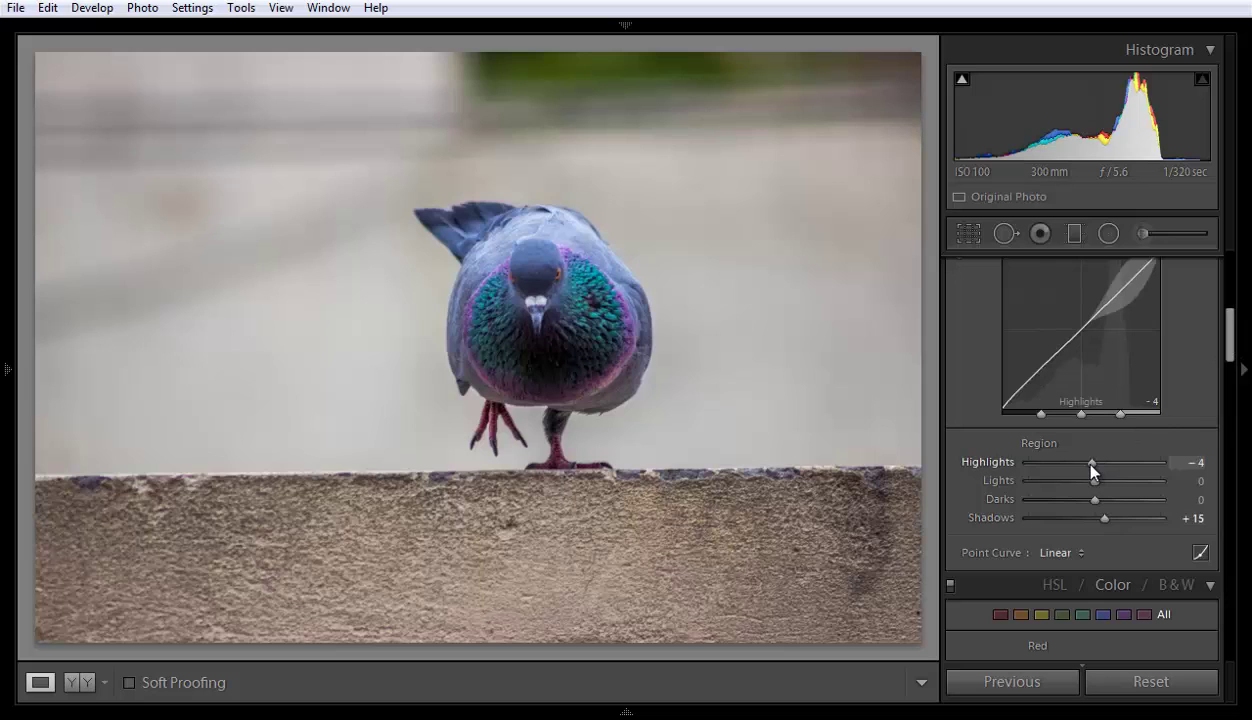
pyautogui.moveTo(1092, 466); pyautogui.dragTo(1082, 467)
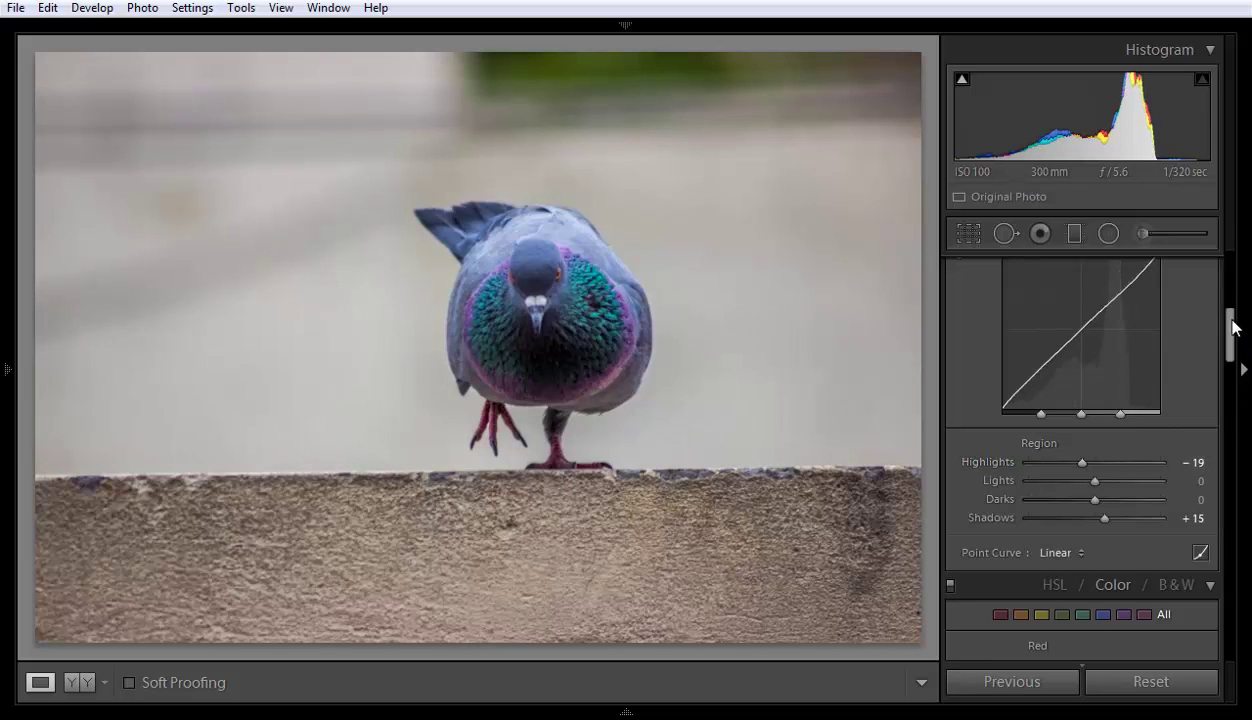
pyautogui.moveTo(1233, 325); pyautogui.dragTo(1231, 268)
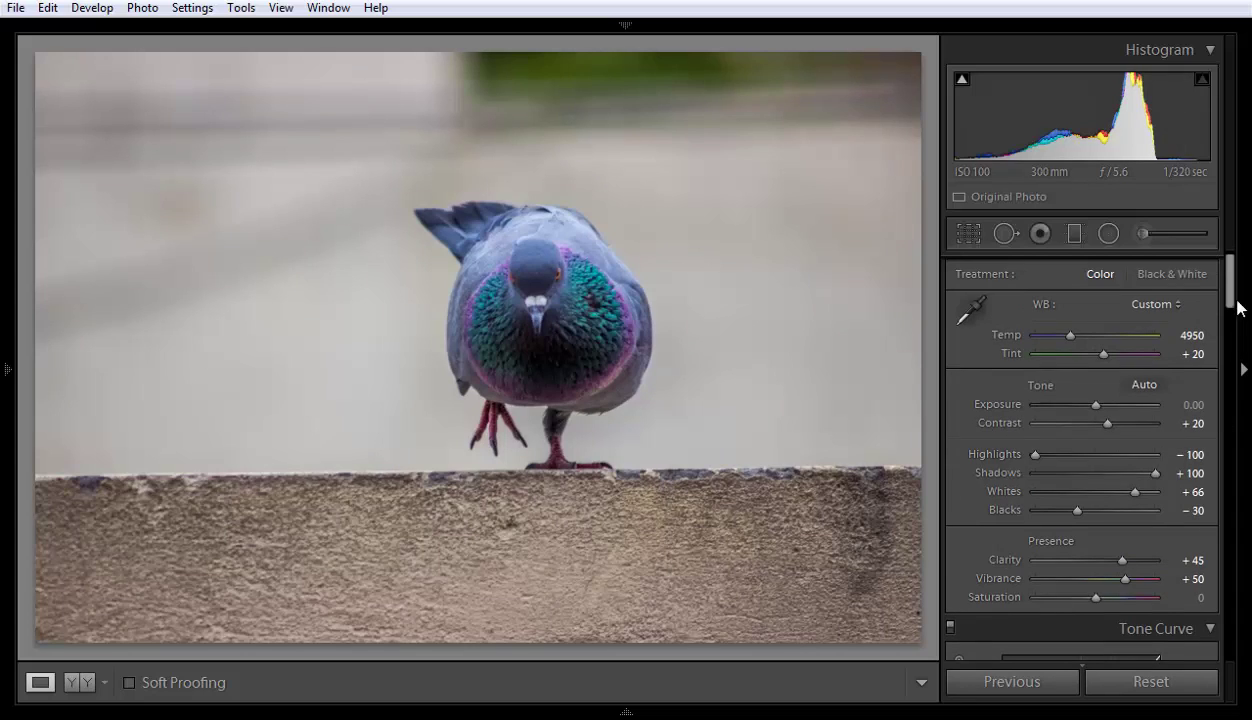
pyautogui.moveTo(1238, 302); pyautogui.dragTo(1220, 363)
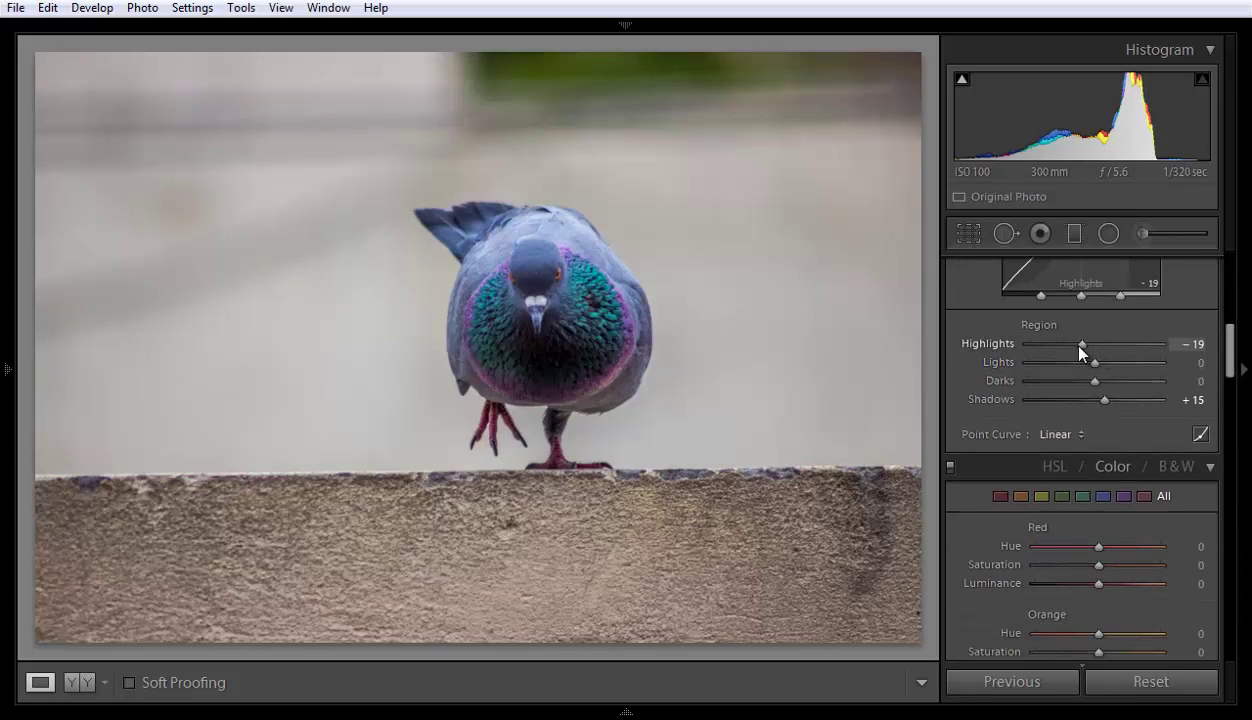
pyautogui.scroll(-3, 1079, 346)
pyautogui.moveTo(1079, 346); pyautogui.dragTo(1089, 381)
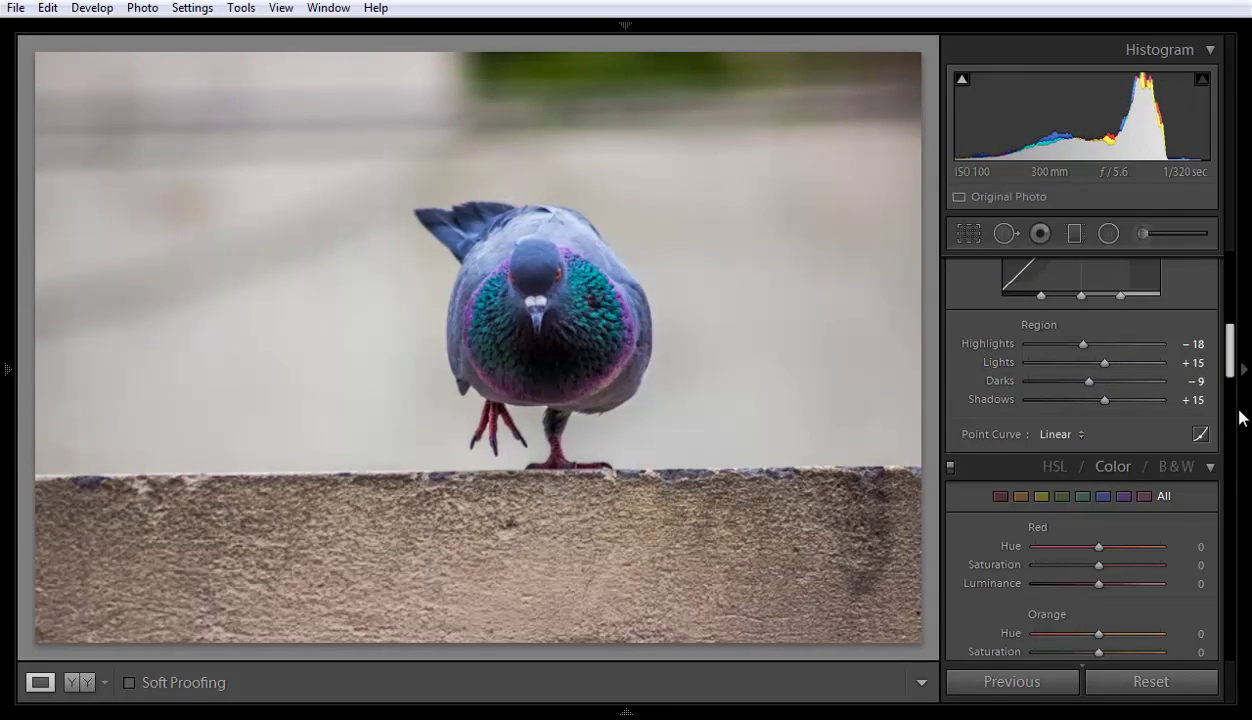
pyautogui.moveTo(1232, 365)
pyautogui.mouseDown()
pyautogui.moveTo(1238, 292)
pyautogui.moveTo(1238, 342)
pyautogui.mouseUp()
pyautogui.click(80, 683)
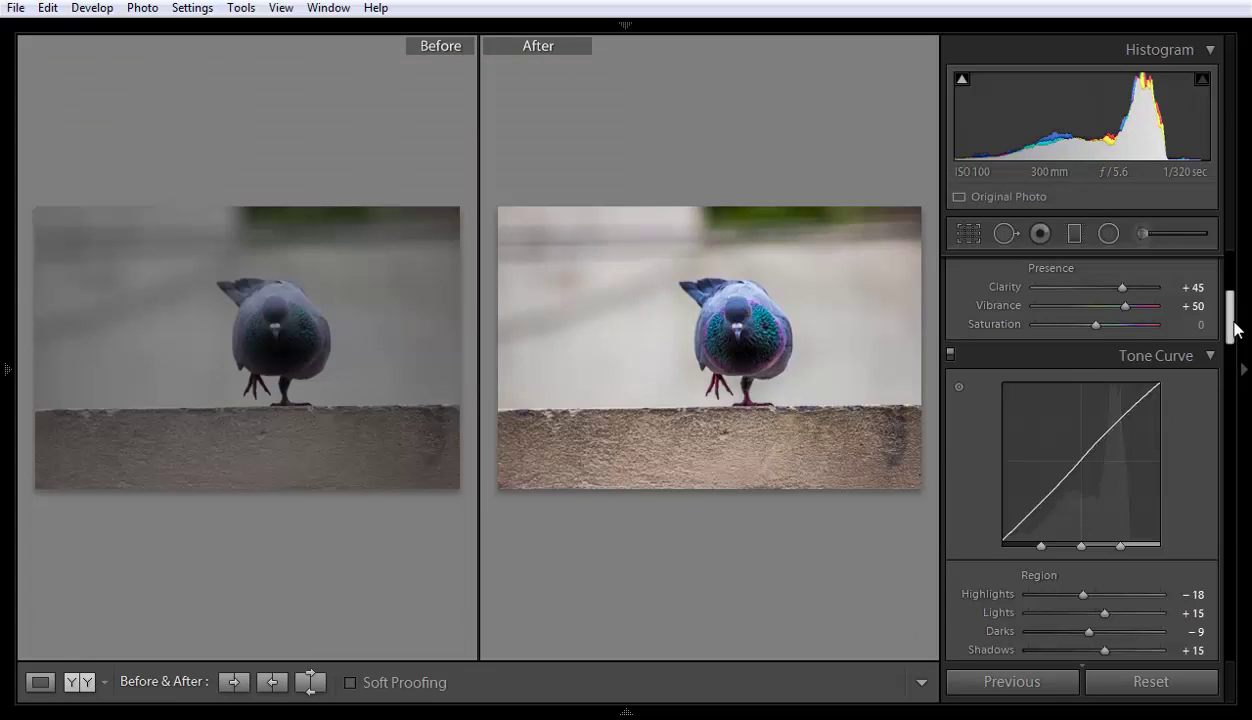
pyautogui.moveTo(1230, 307); pyautogui.dragTo(1242, 284)
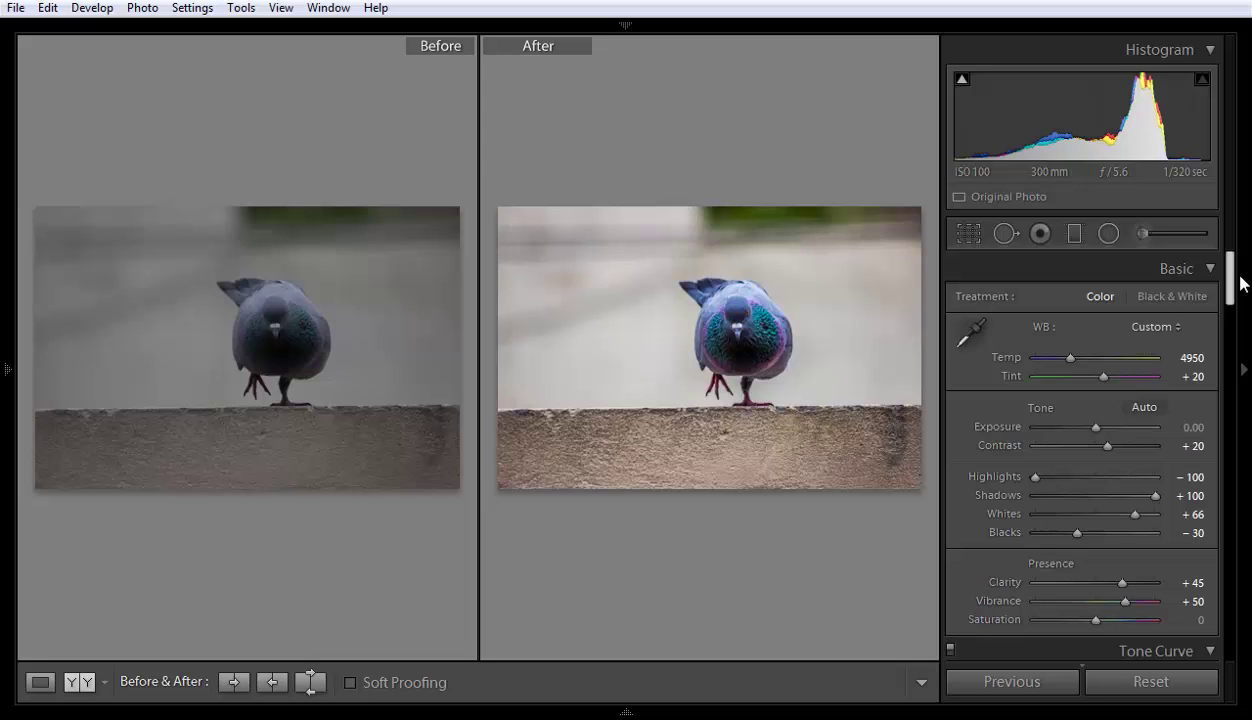
pyautogui.moveTo(1242, 284); pyautogui.dragTo(1228, 337)
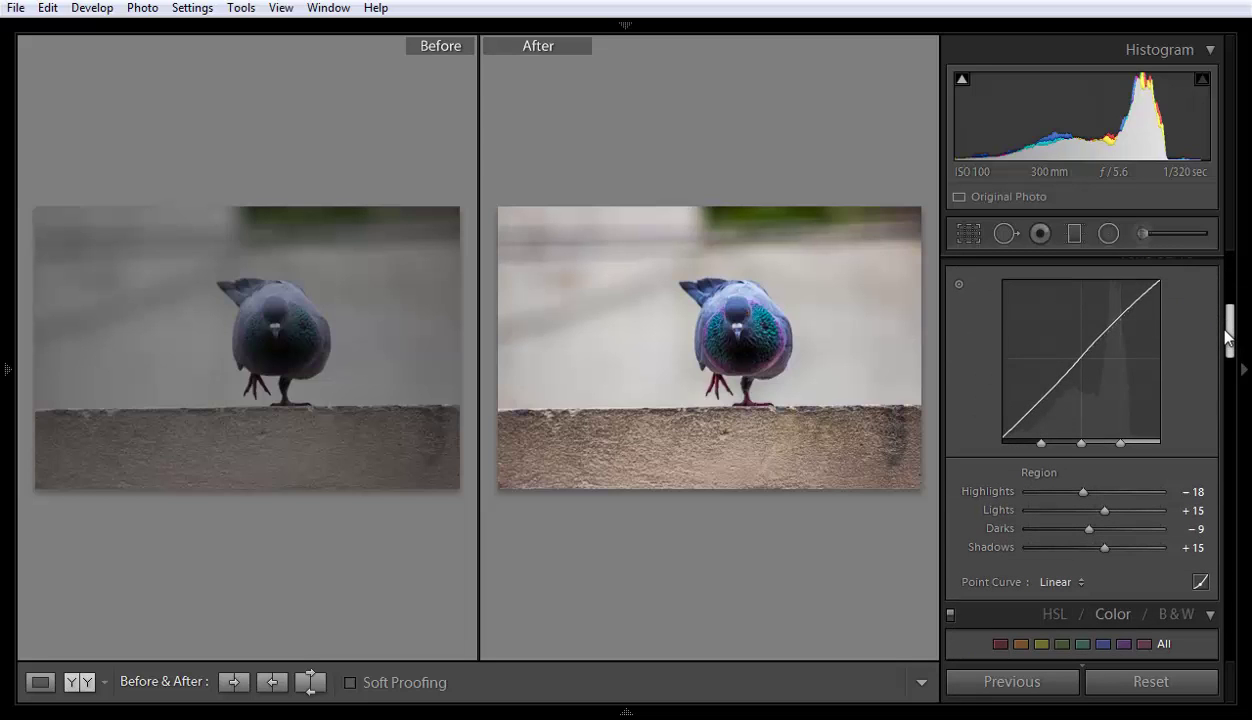
pyautogui.click(36, 682)
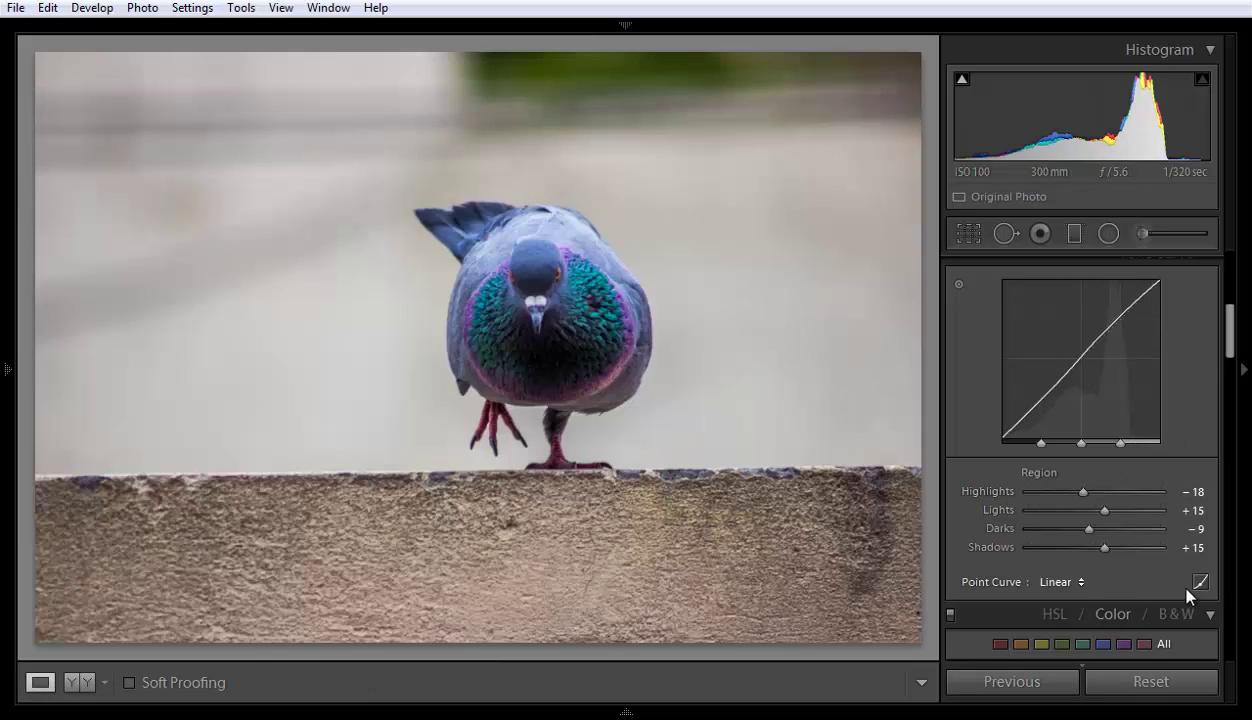
pyautogui.click(1062, 582)
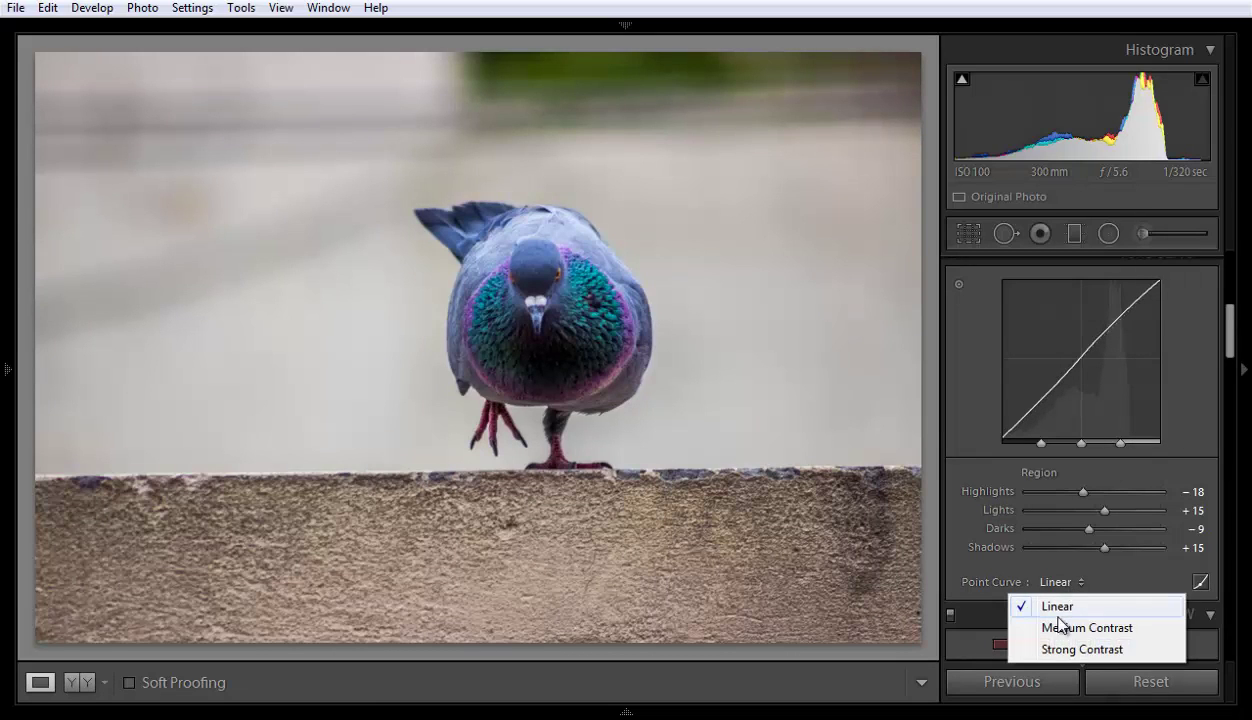
pyautogui.click(1058, 629)
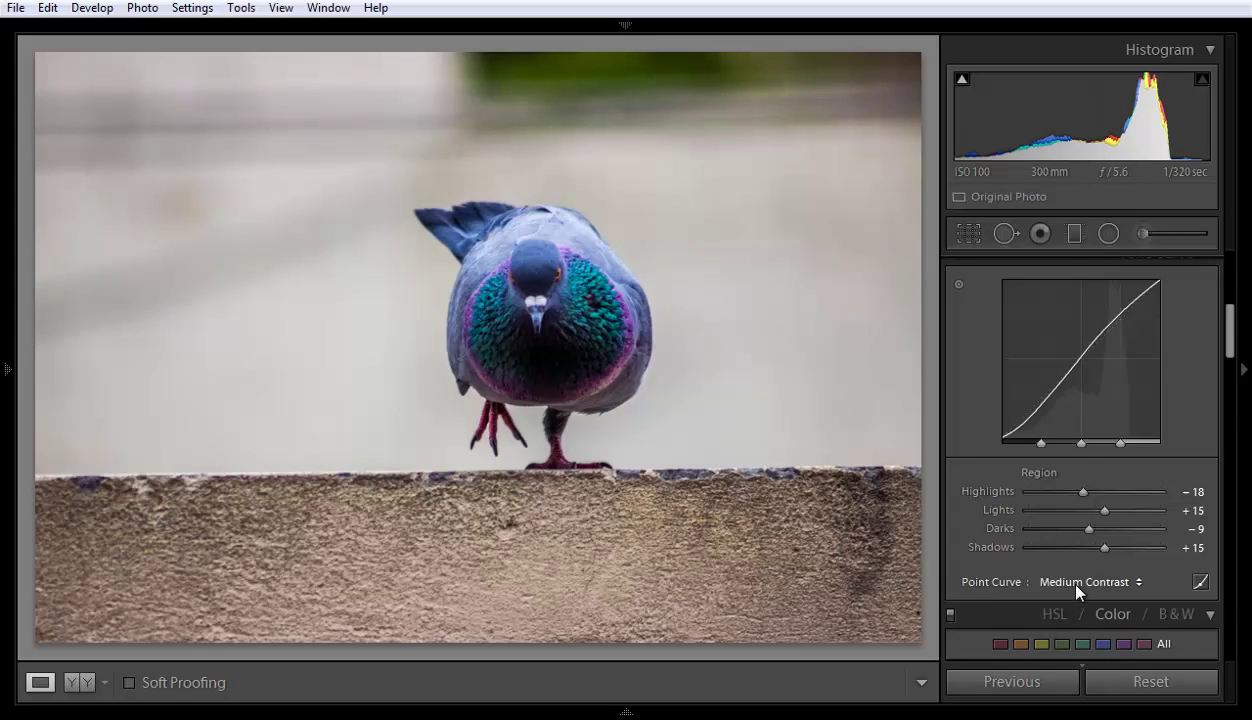
pyautogui.click(1121, 582)
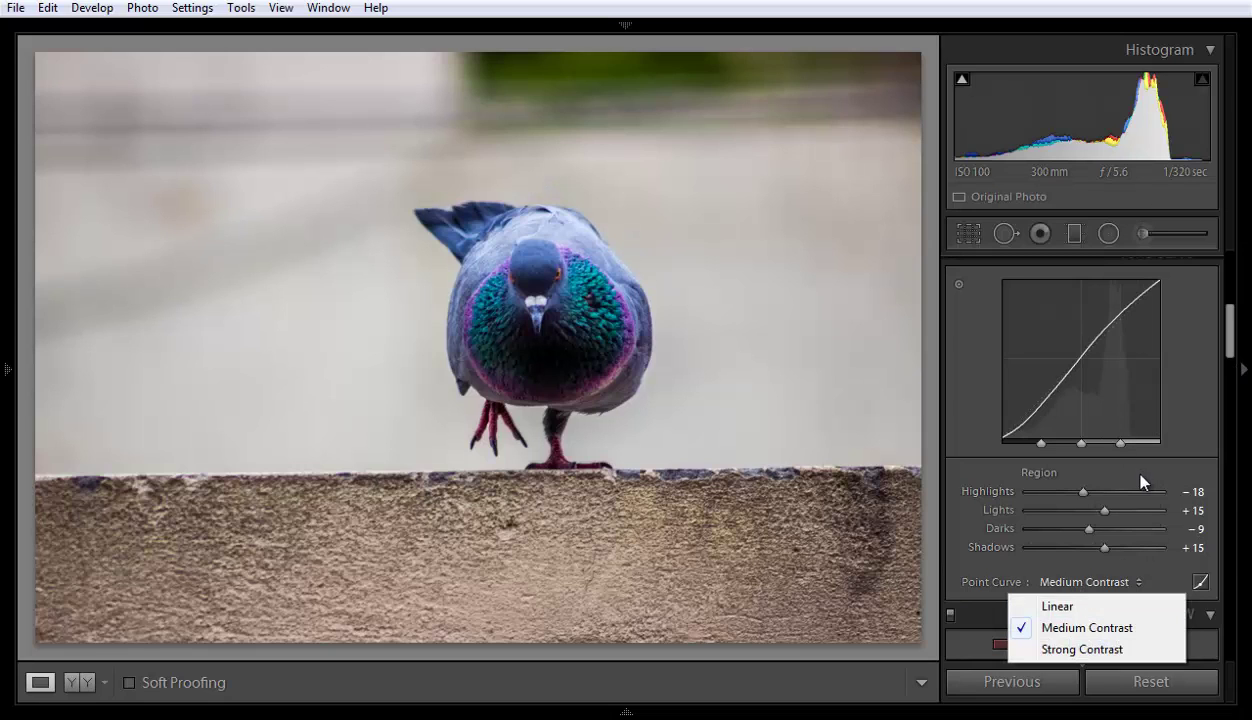
pyautogui.click(1056, 606)
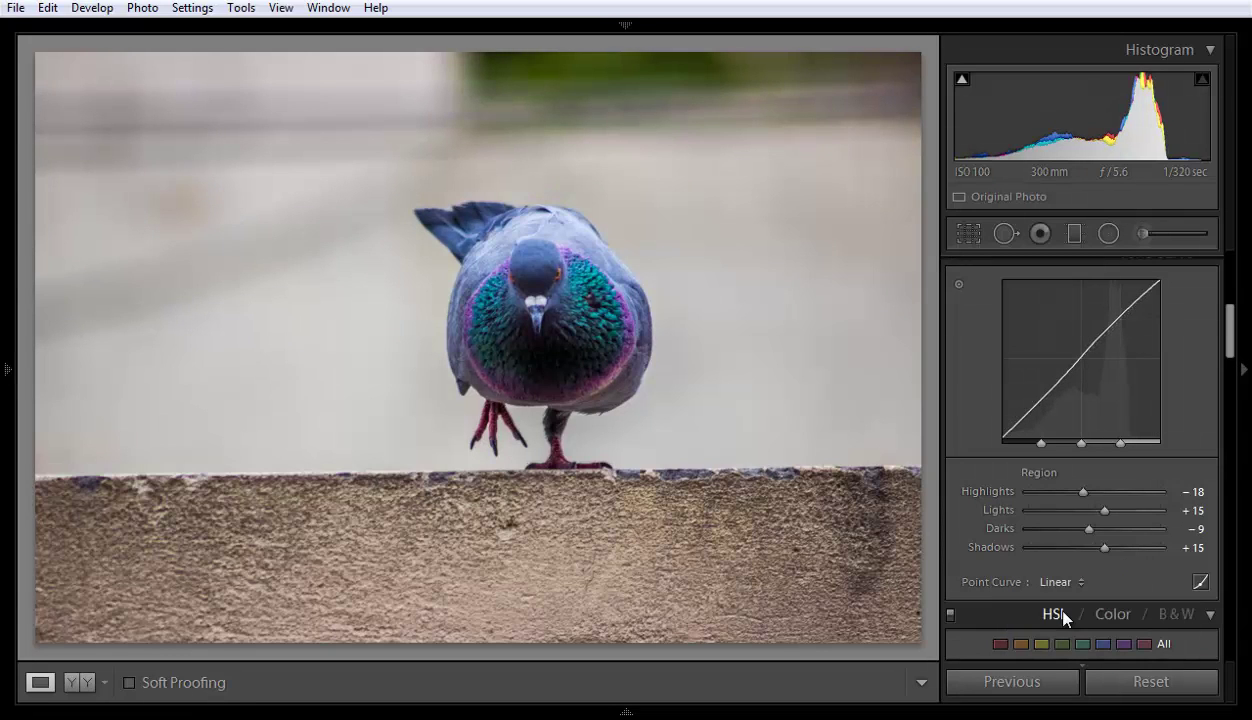
pyautogui.click(1062, 583)
pyautogui.click(1048, 650)
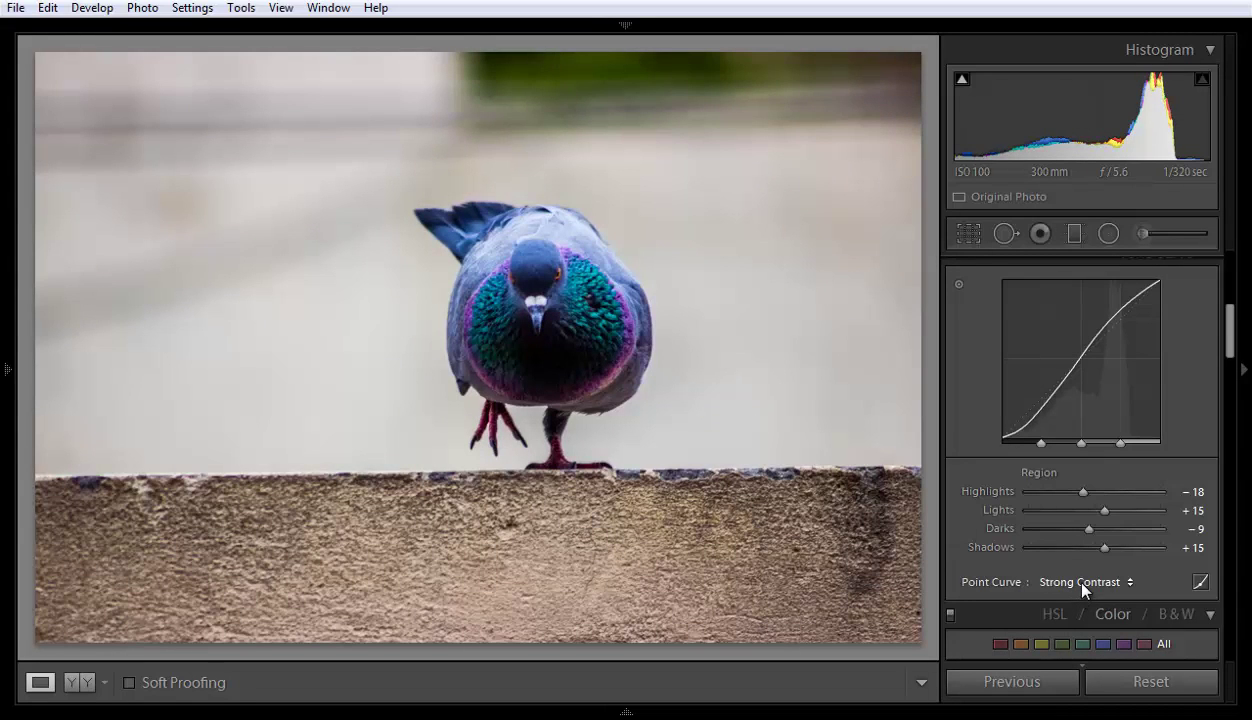
pyautogui.click(1082, 584)
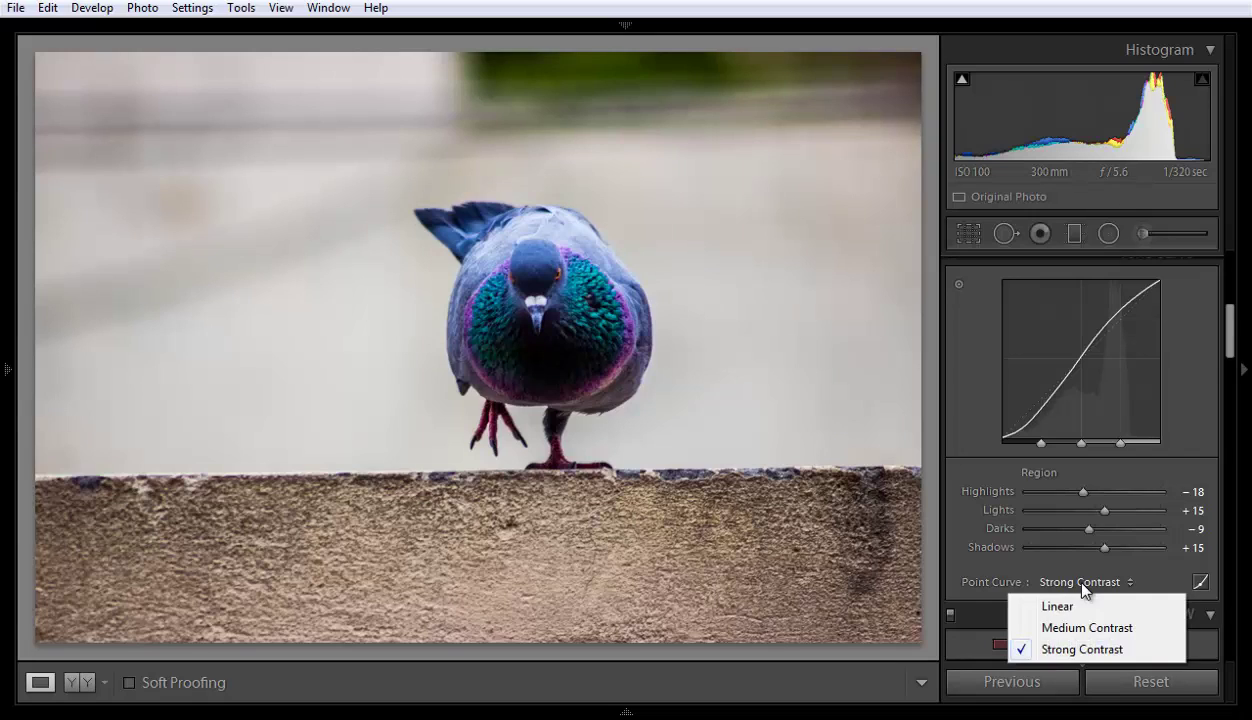
pyautogui.click(1062, 628)
pyautogui.click(1082, 588)
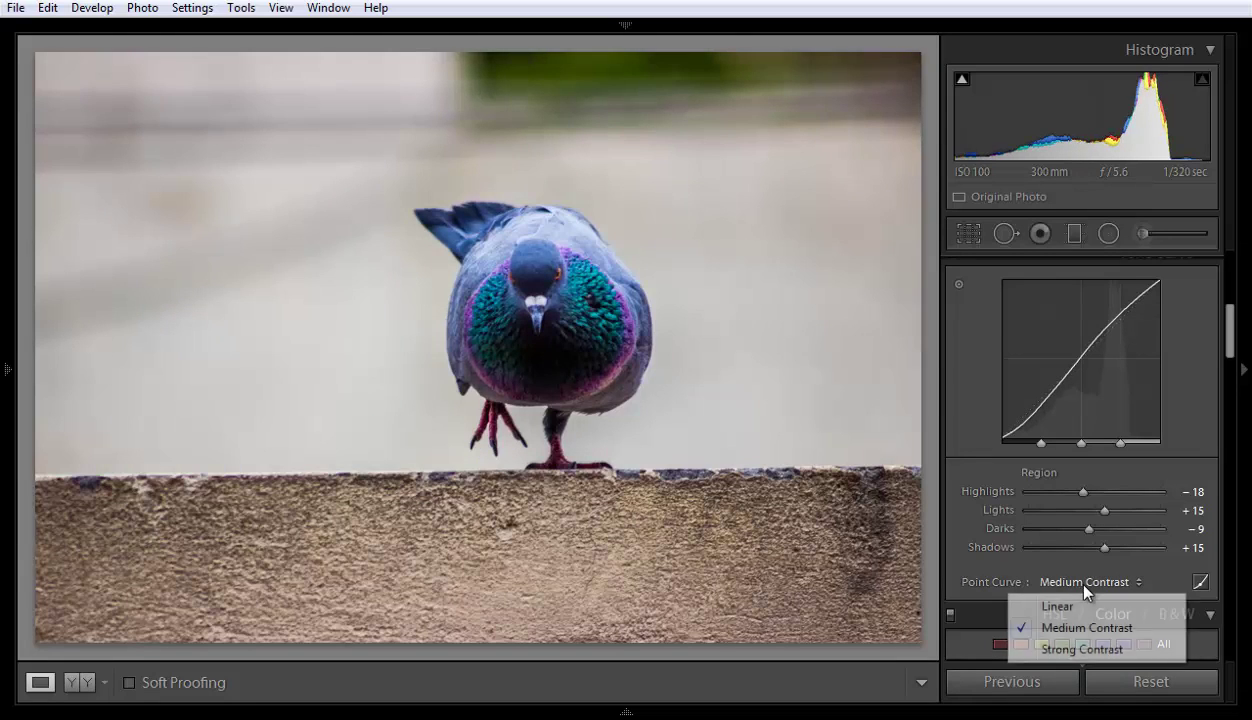
pyautogui.click(1058, 600)
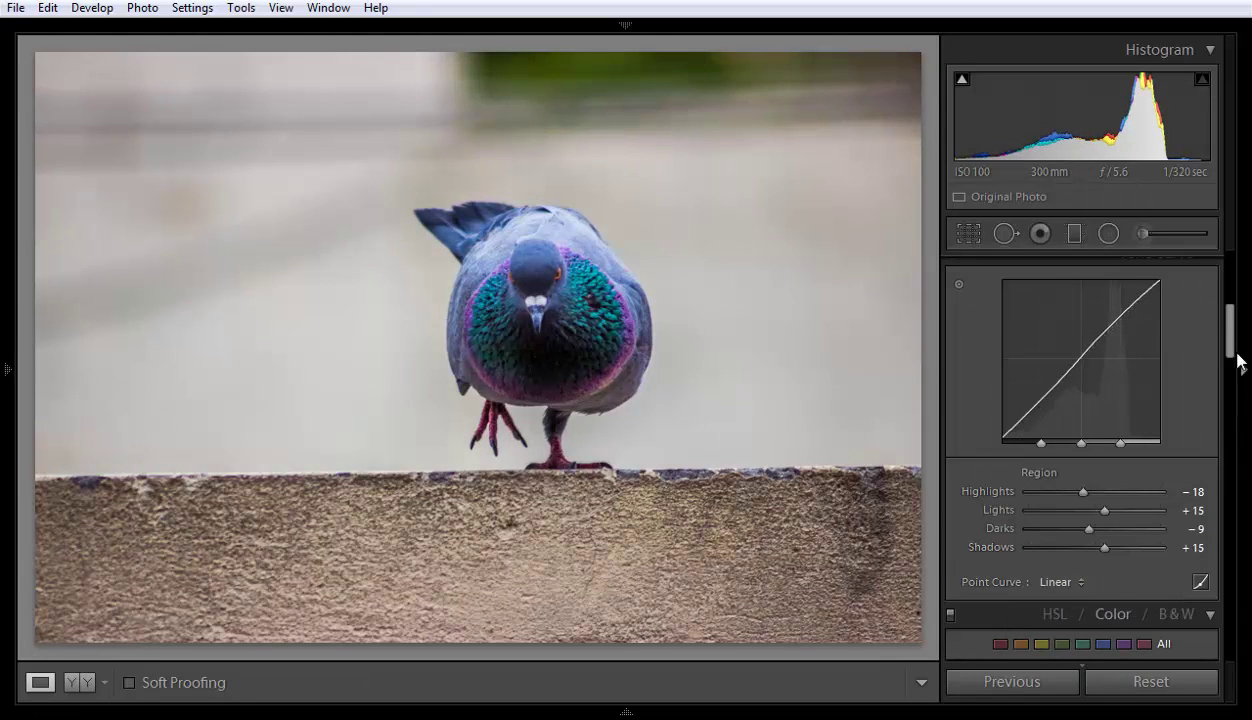
pyautogui.moveTo(1230, 352)
pyautogui.mouseDown()
pyautogui.moveTo(1230, 330)
pyautogui.moveTo(1228, 343)
pyautogui.mouseUp()
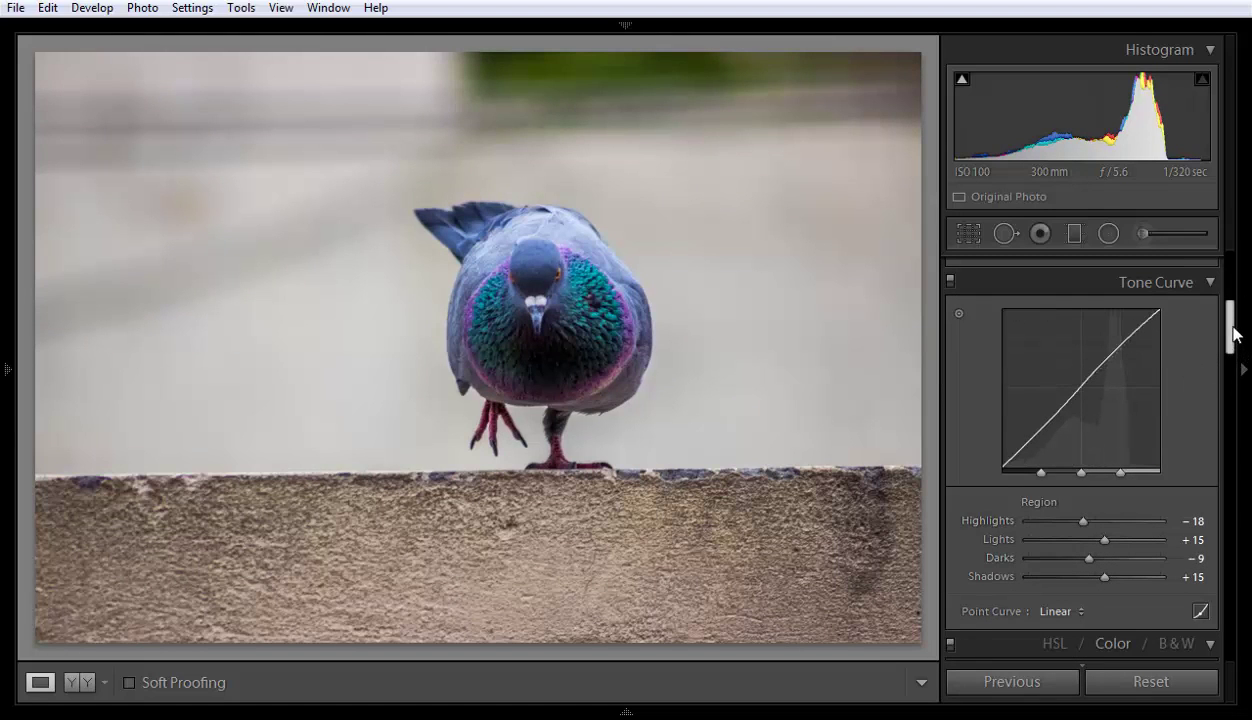
pyautogui.moveTo(1232, 327); pyautogui.dragTo(1240, 288)
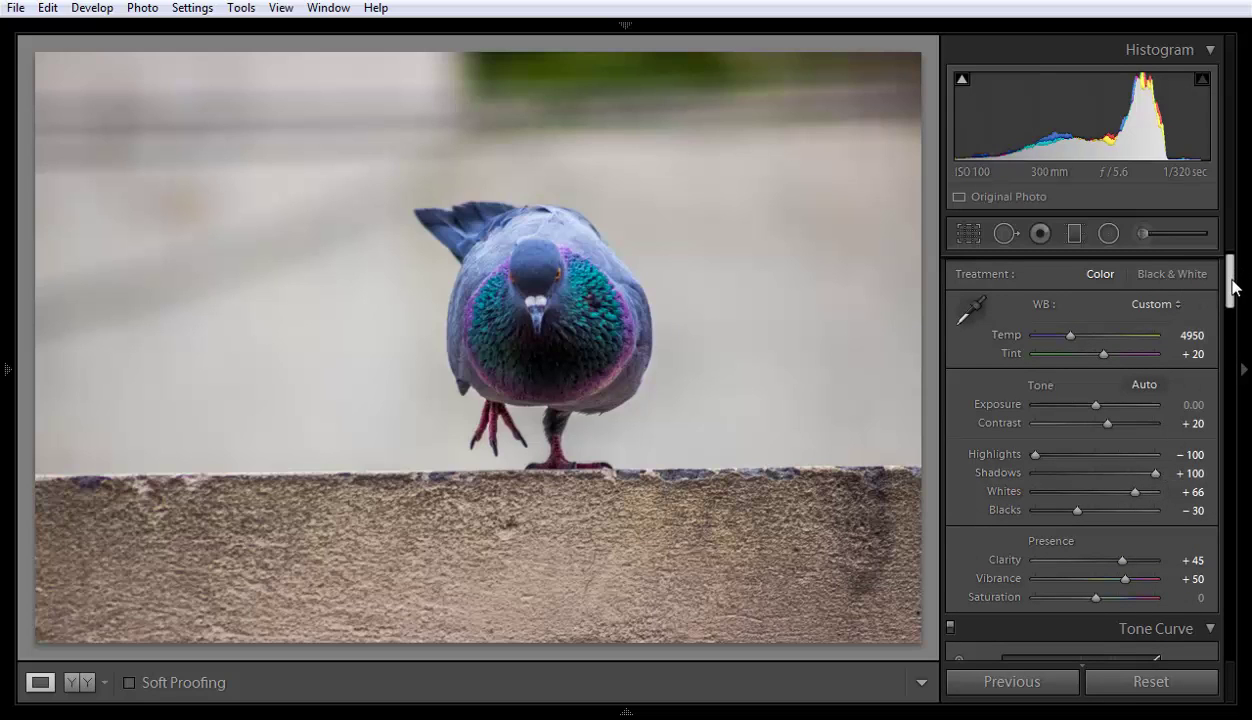
pyautogui.moveTo(1230, 283); pyautogui.dragTo(1231, 314)
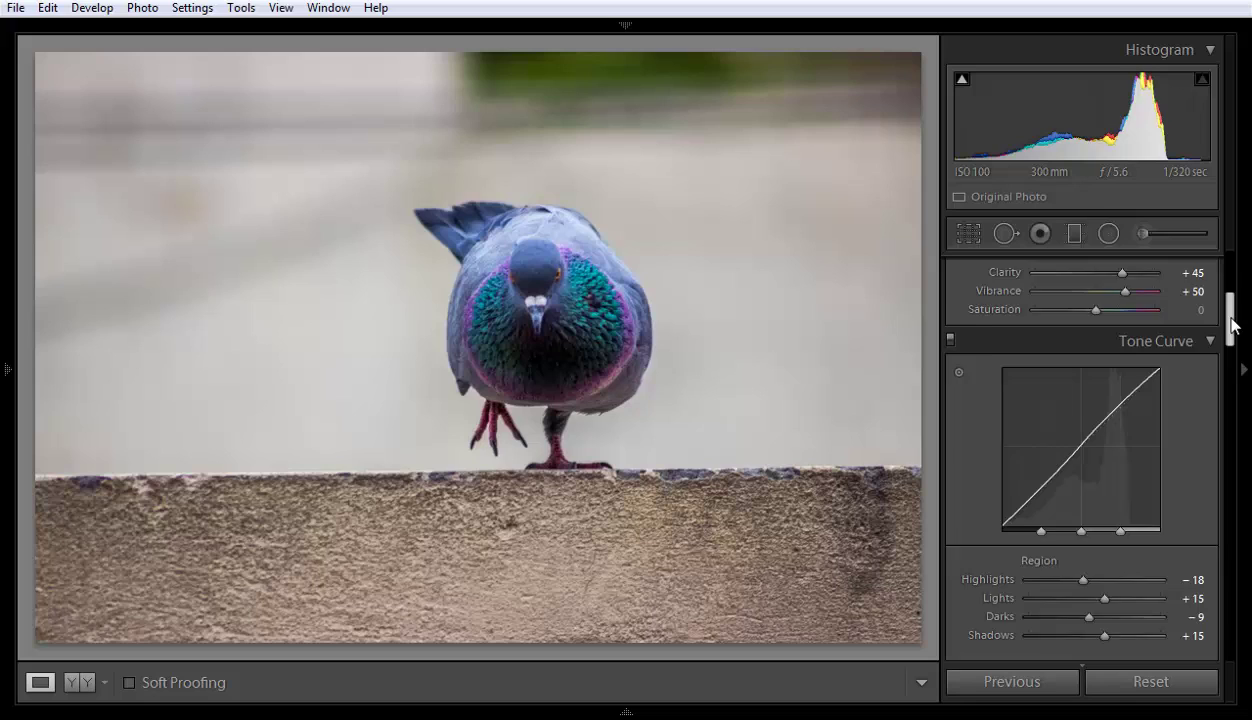
pyautogui.scroll(-1, 1231, 323)
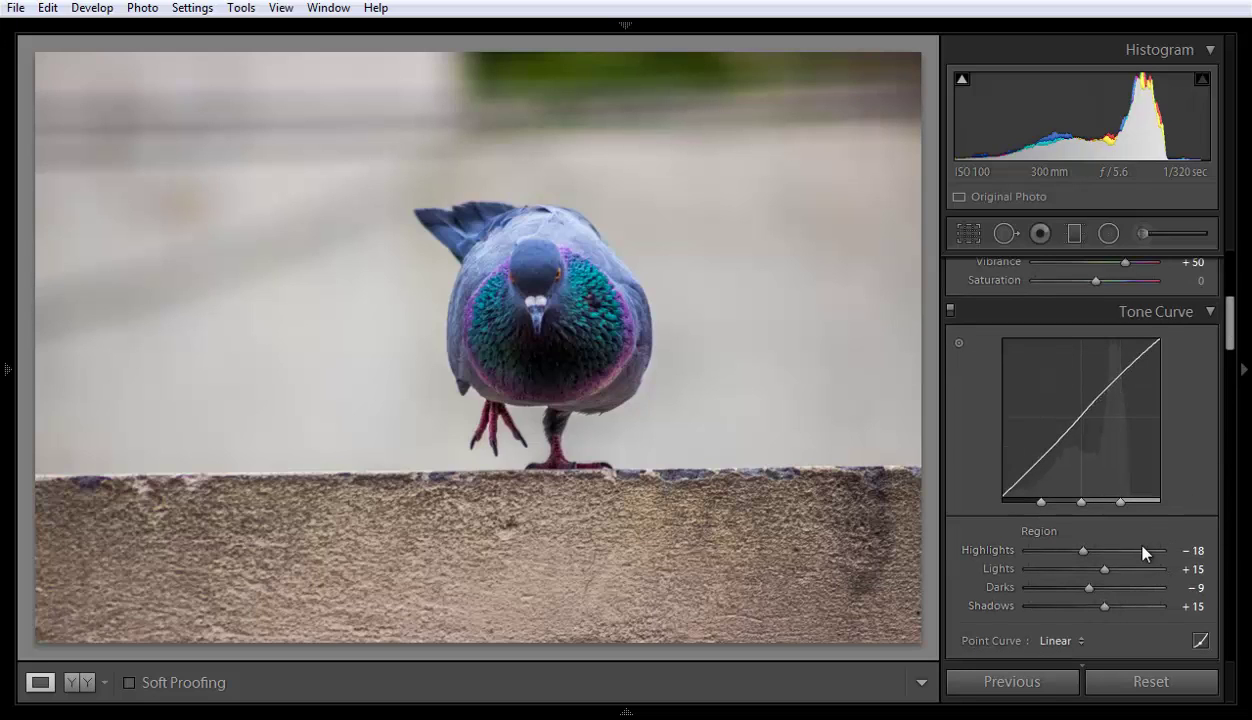
# Step: Reset the Highlights, Lights, Darks and Shadows region values to 0
pyautogui.doubleClick(997, 553)
pyautogui.doubleClick(998, 570)
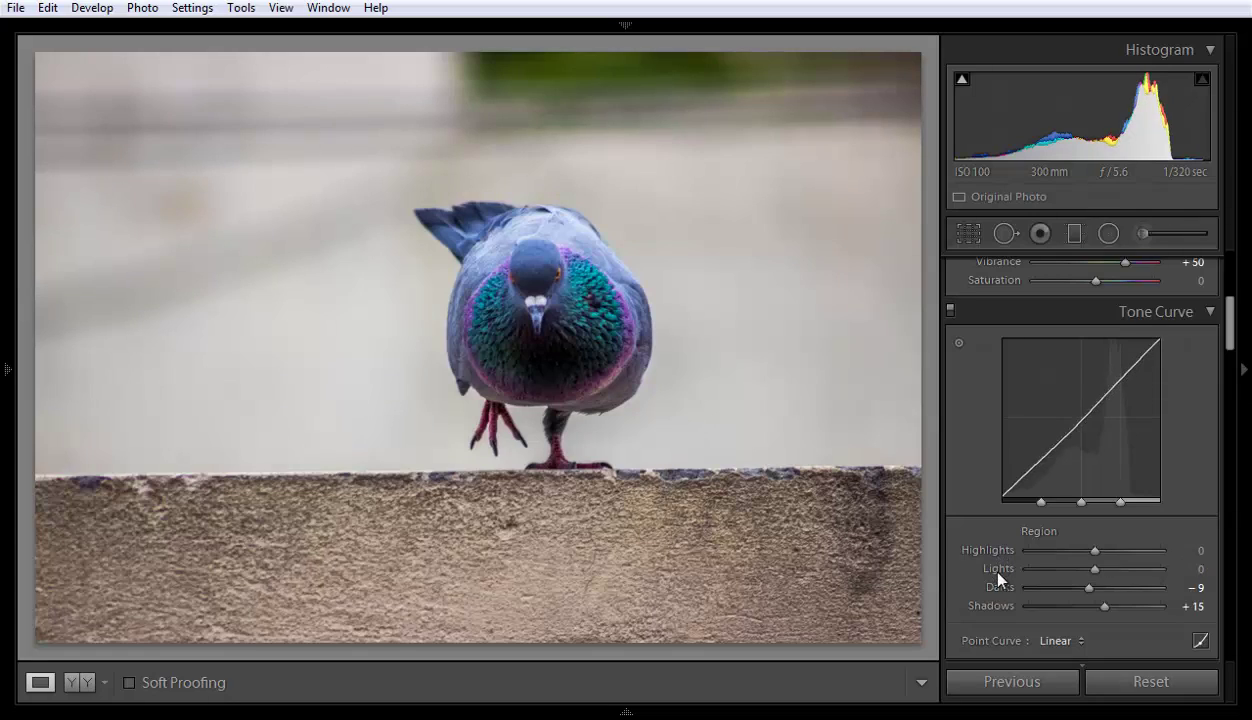
pyautogui.doubleClick(995, 589)
pyautogui.doubleClick(992, 606)
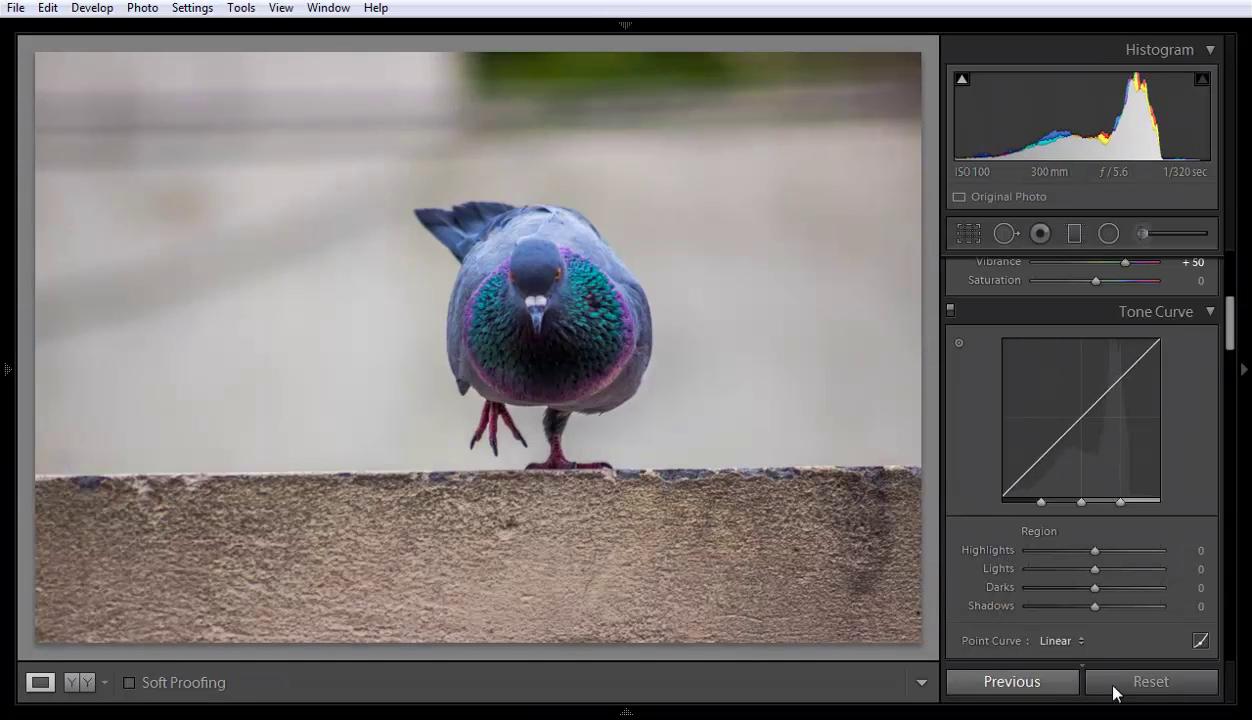
# Step: Switch the Tone Curve panel to the editable RGB point curve
pyautogui.click(1201, 644)
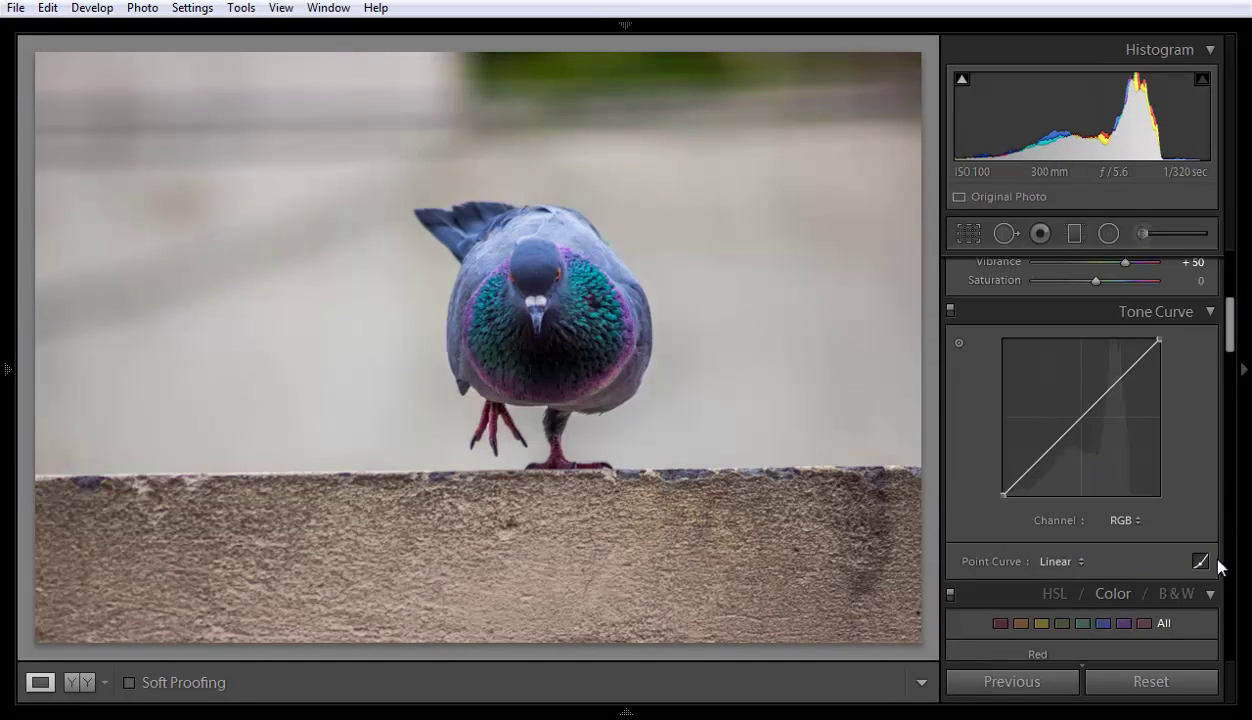
pyautogui.click(1201, 561)
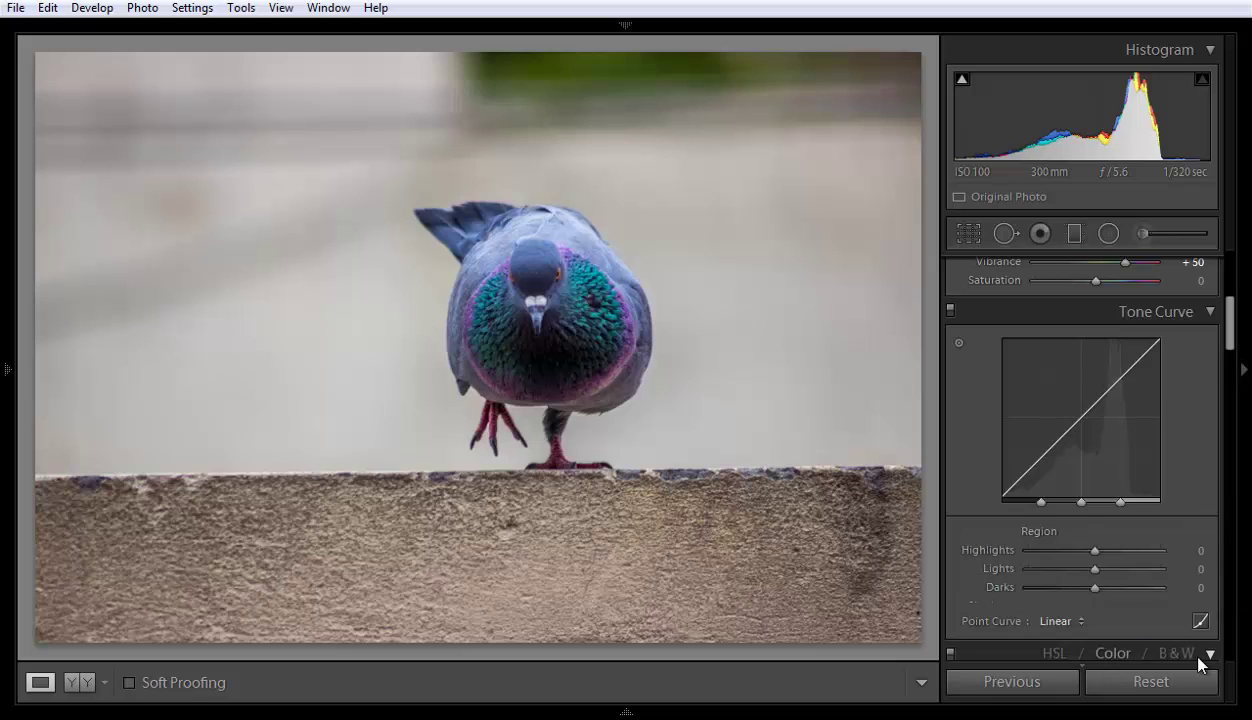
pyautogui.click(1201, 644)
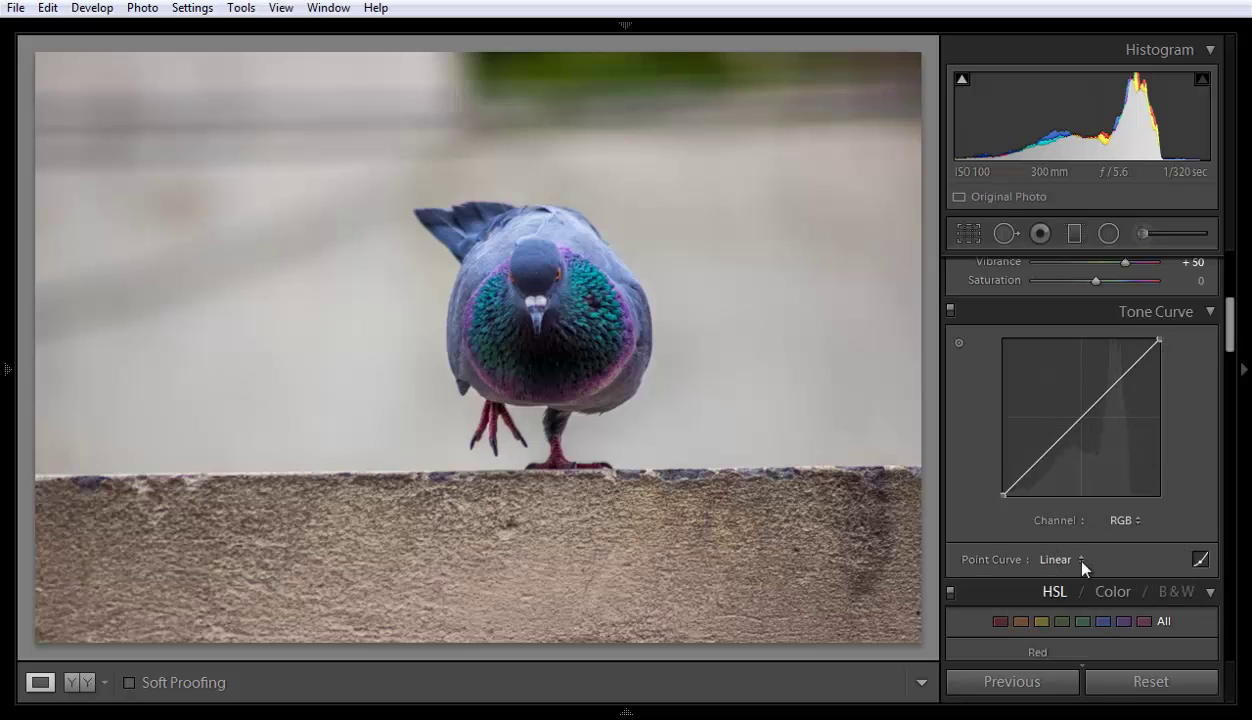
# Step: Keep the channel on RGB and use the Targeted Adjustment tool on the pigeon to add a deep-shadow point
pyautogui.click(1130, 520)
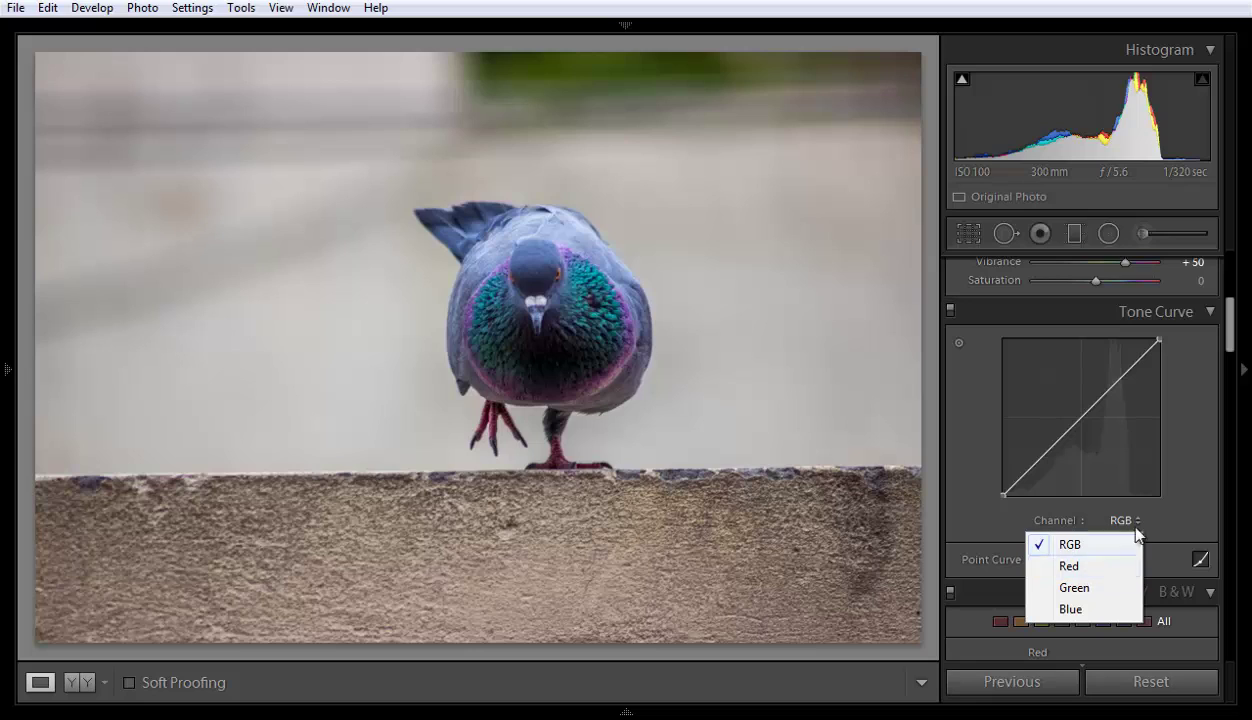
pyautogui.click(1093, 540)
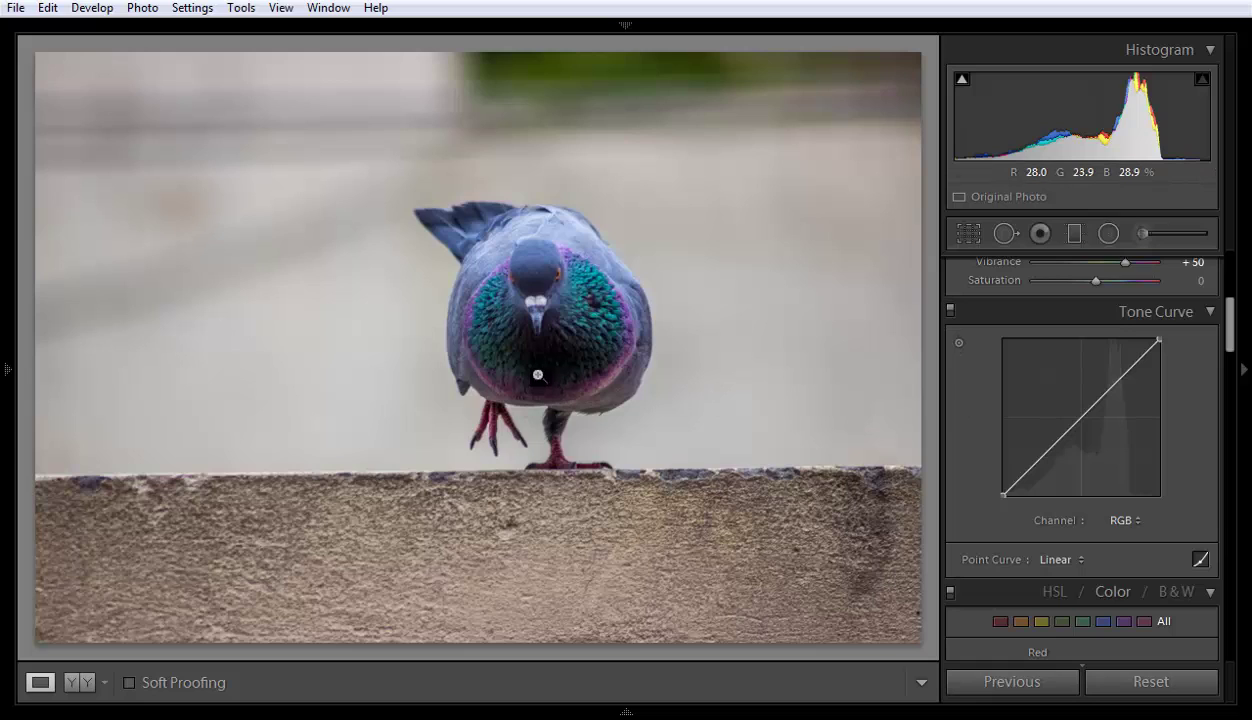
pyautogui.click(959, 343)
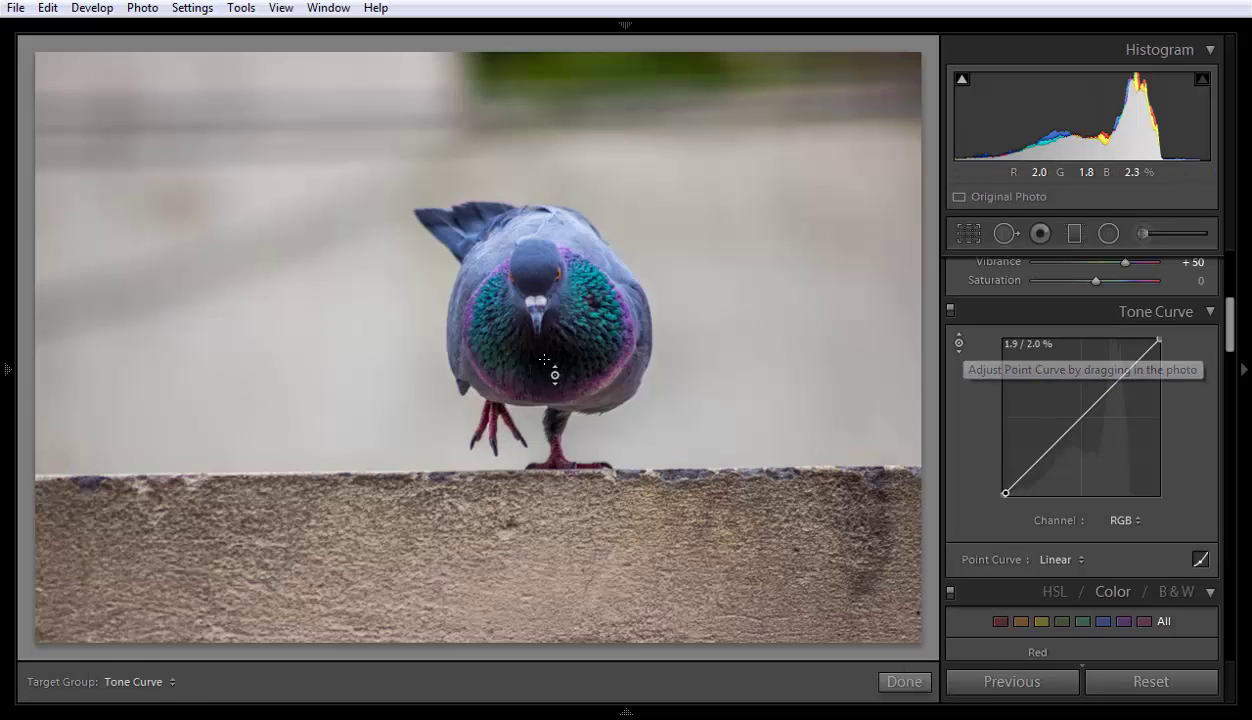
pyautogui.moveTo(545, 353); pyautogui.dragTo(540, 353)
pyautogui.moveTo(540, 353); pyautogui.dragTo(542, 363)
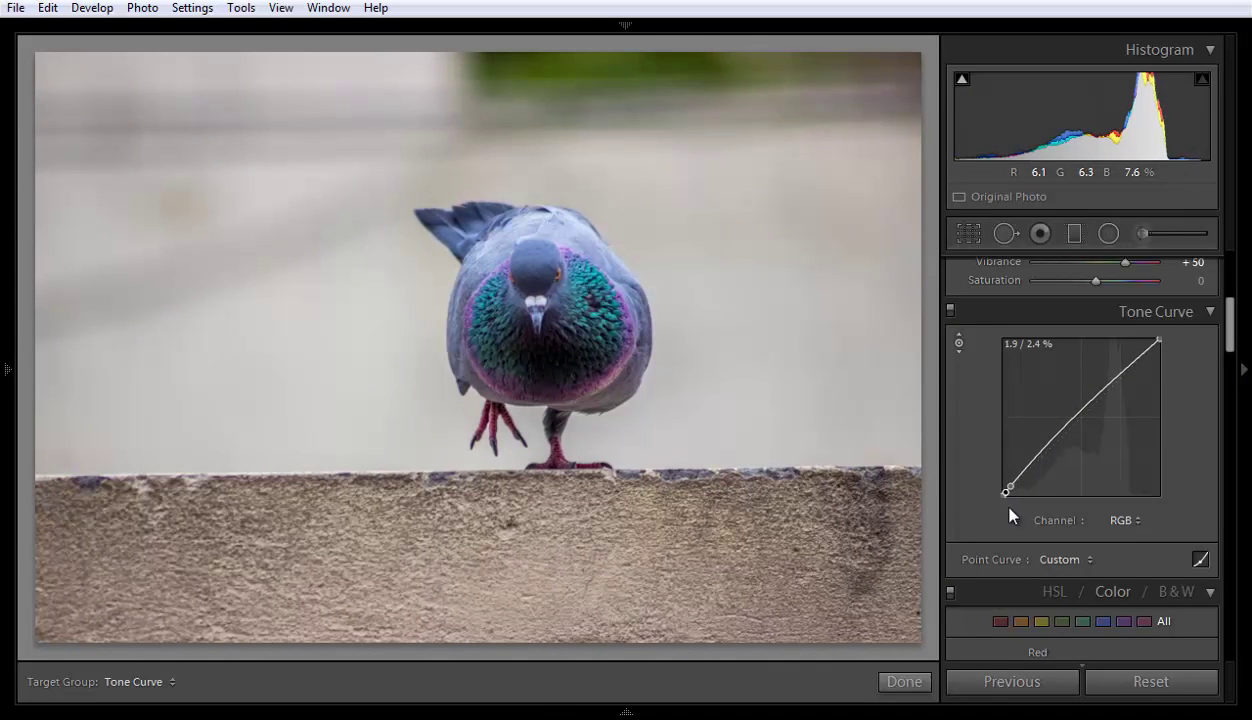
# Step: Add several points along the RGB curve, moving one down to about 38%, keeping it near diagonal
pyautogui.click(1096, 393)
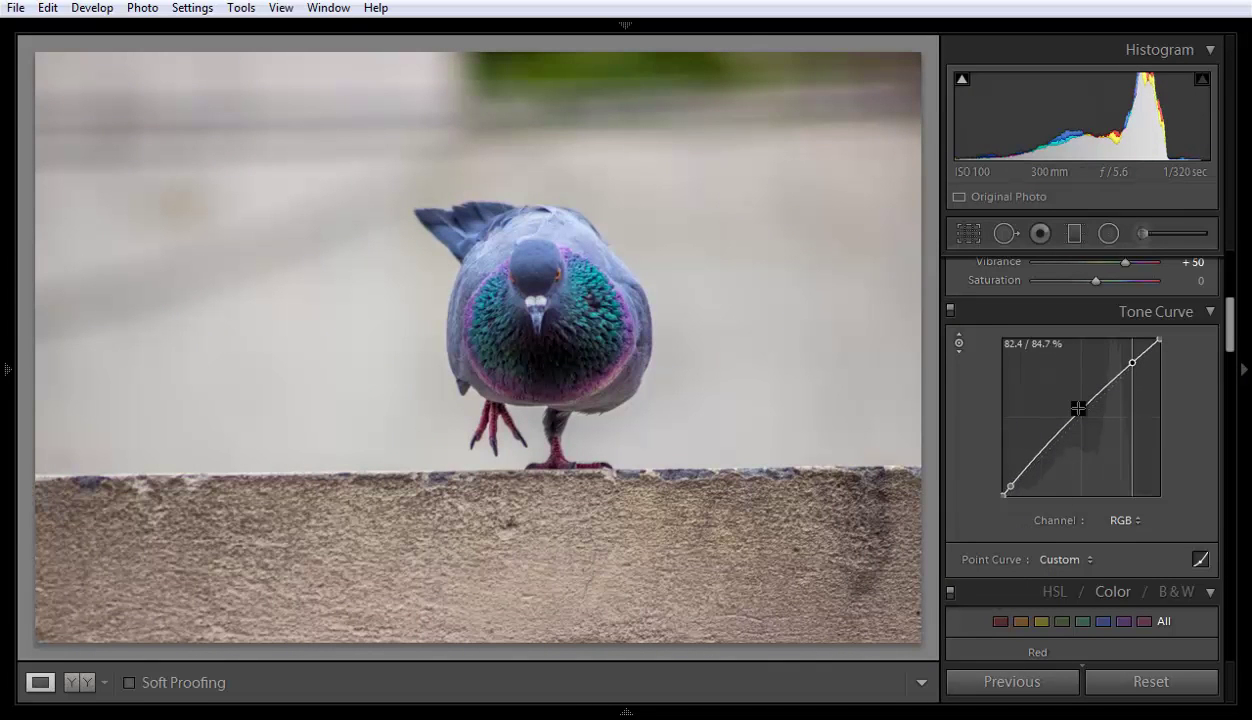
pyautogui.moveTo(1069, 420); pyautogui.dragTo(1010, 486)
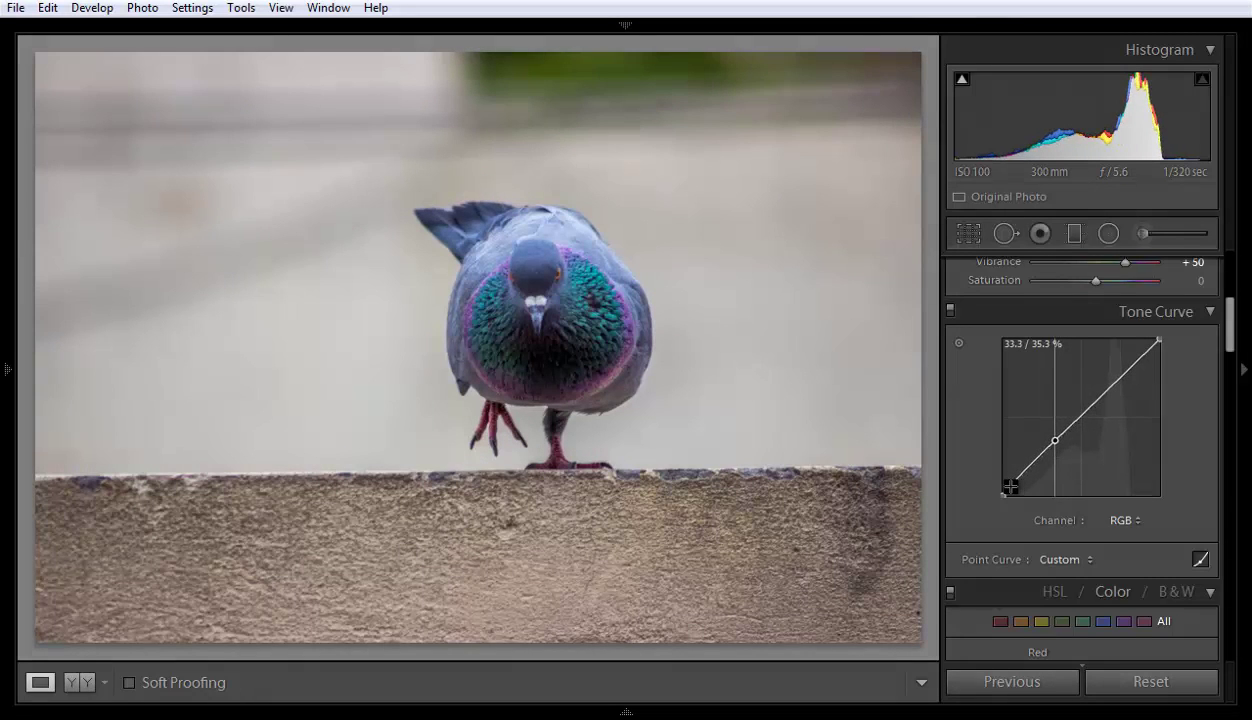
pyautogui.click(1010, 486)
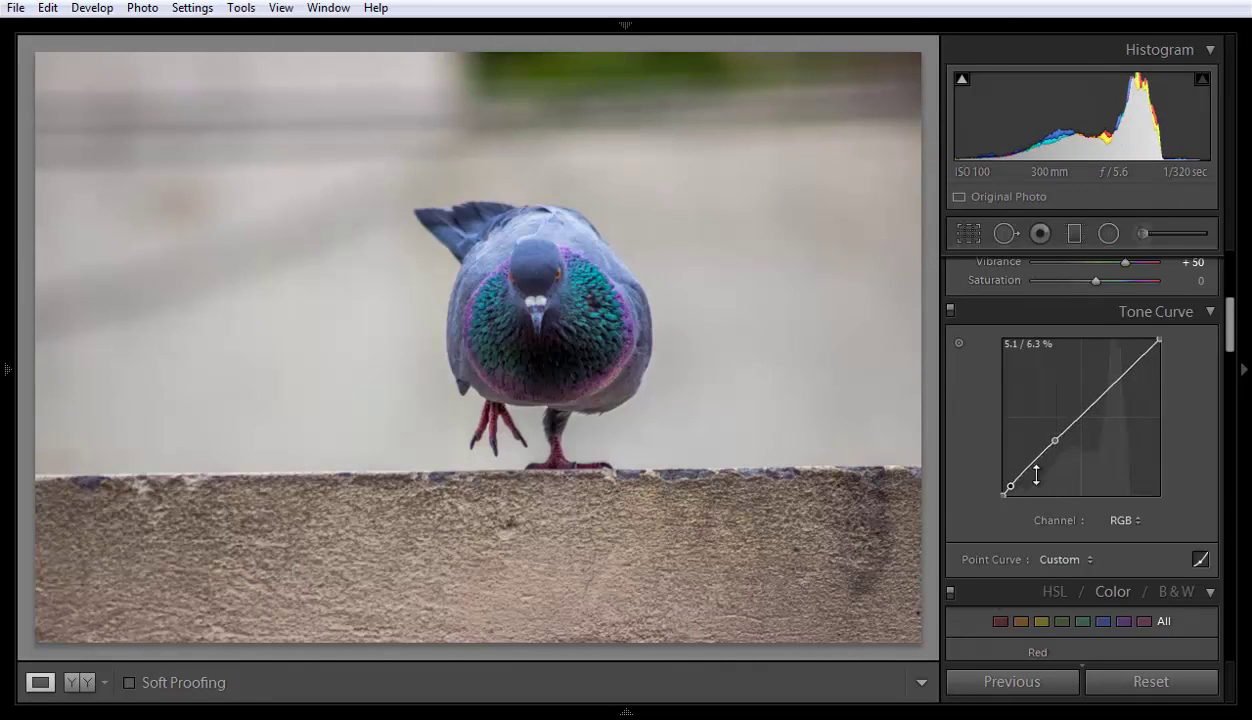
pyautogui.click(1079, 415)
pyautogui.click(1112, 384)
pyautogui.click(1139, 359)
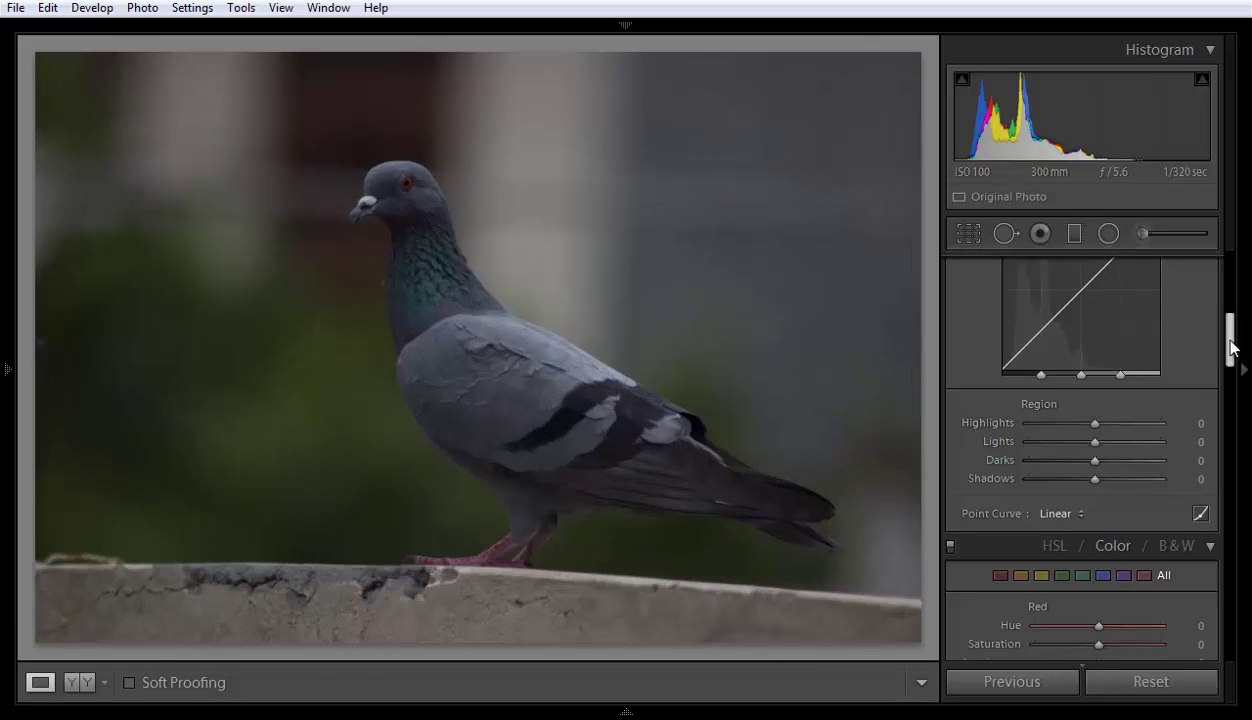
# Step: Scroll the right panel to the Tone Curve Region sliders for the dark standing-pigeon photo
pyautogui.moveTo(1231, 347)
pyautogui.mouseDown()
pyautogui.moveTo(1240, 287)
pyautogui.moveTo(1233, 337)
pyautogui.moveTo(1233, 326)
pyautogui.mouseUp()
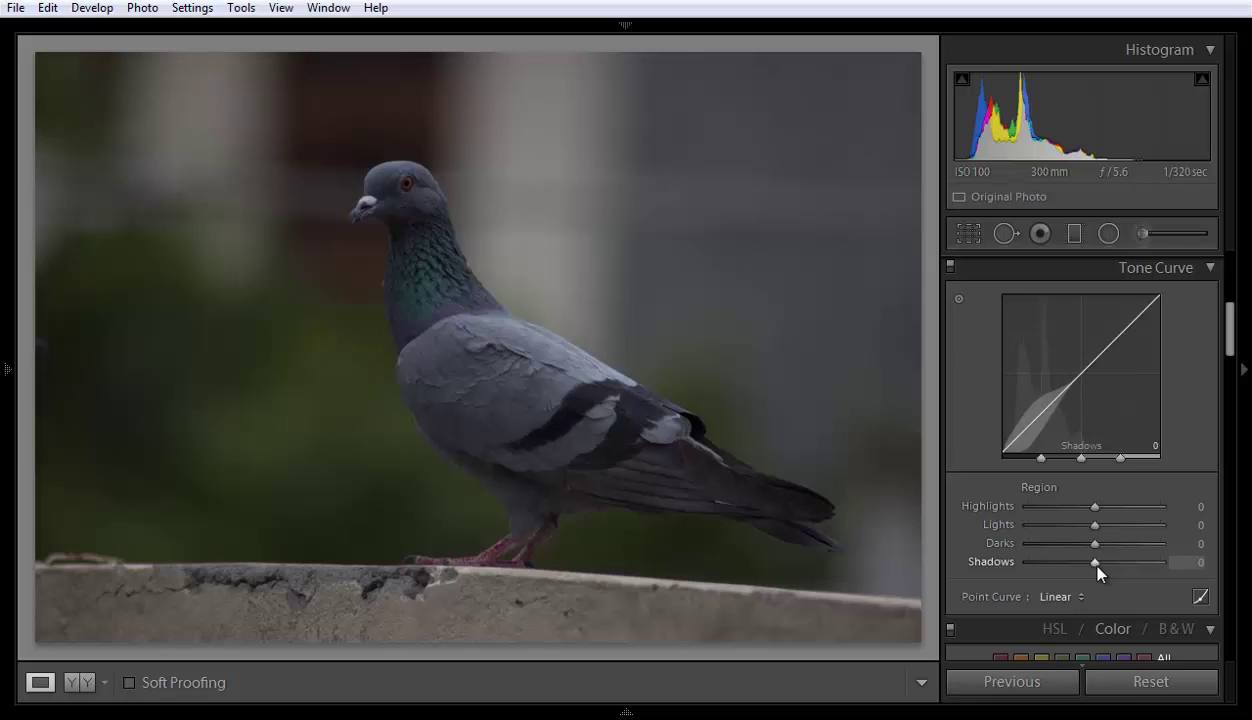
# Step: Scroll the Shadows and Lights region sliders up to +100 each
pyautogui.scroll(20, 1097, 570)
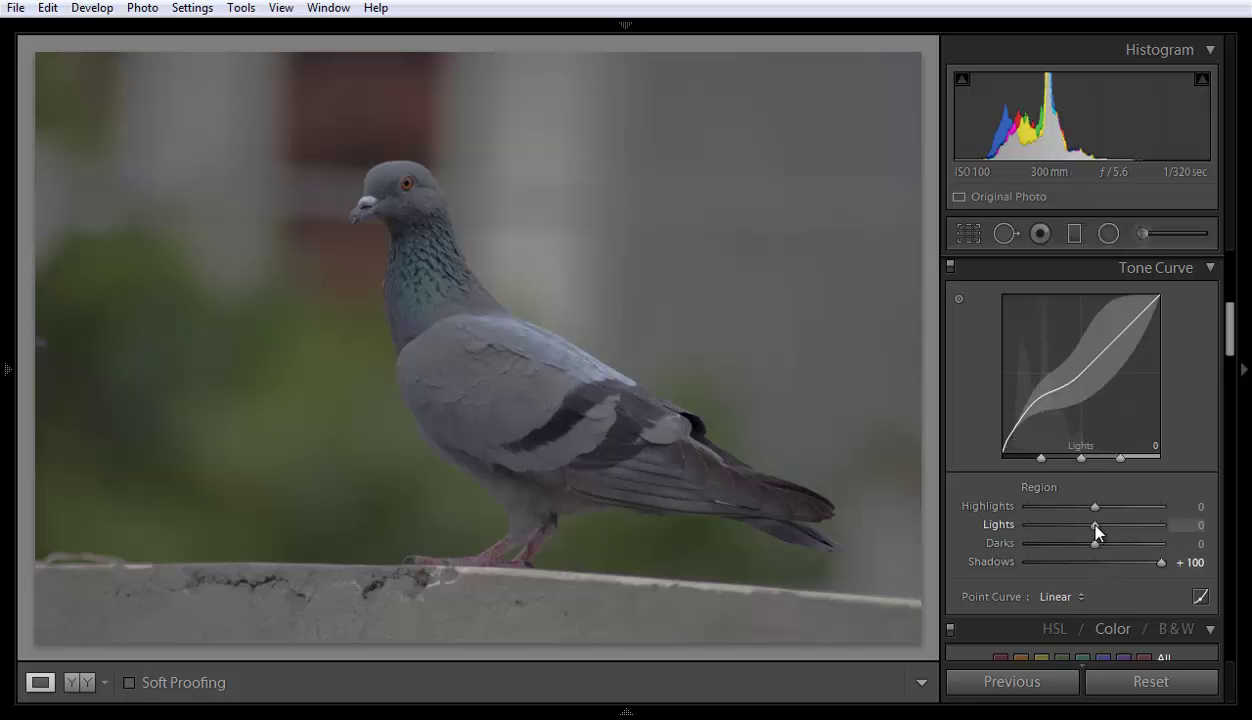
pyautogui.scroll(16, 1095, 525)
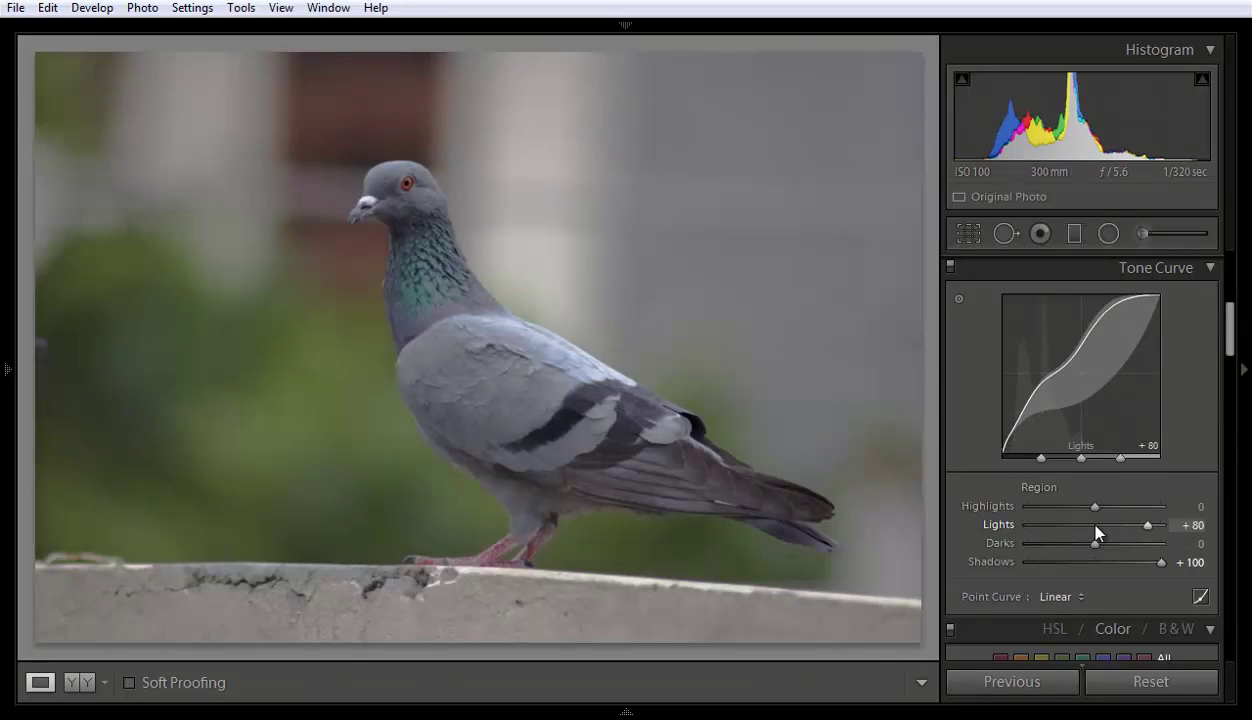
pyautogui.scroll(4, 1097, 532)
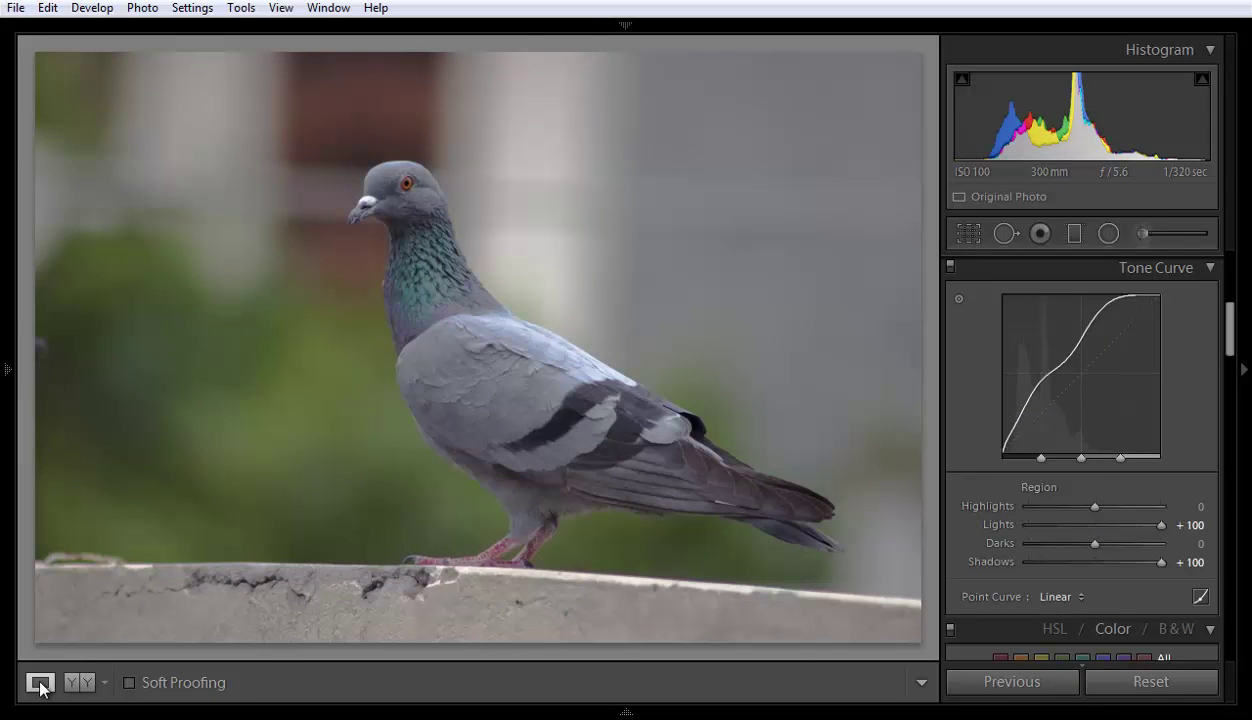
# Step: Show the side-by-side before/after view and nudge the Darks region to -20
pyautogui.click(82, 684)
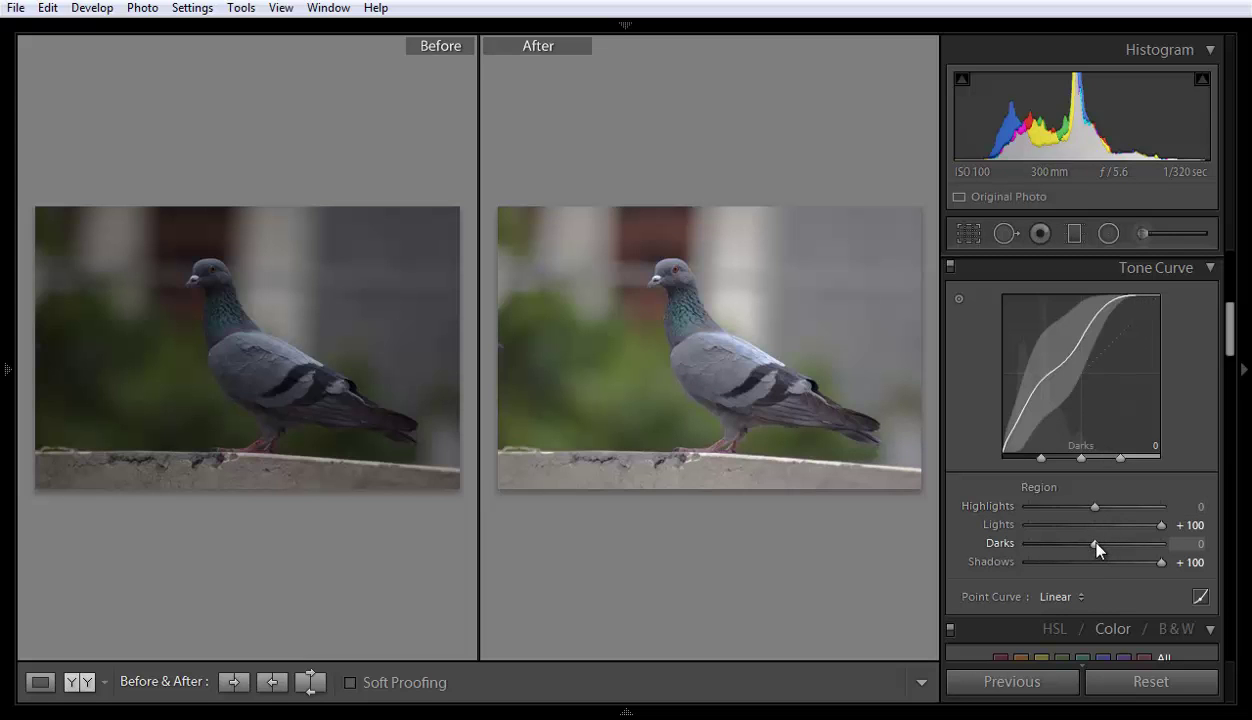
pyautogui.press('Down')
pyautogui.press('Down')
pyautogui.press('Down')
pyautogui.press('Down')
pyautogui.press('Down')
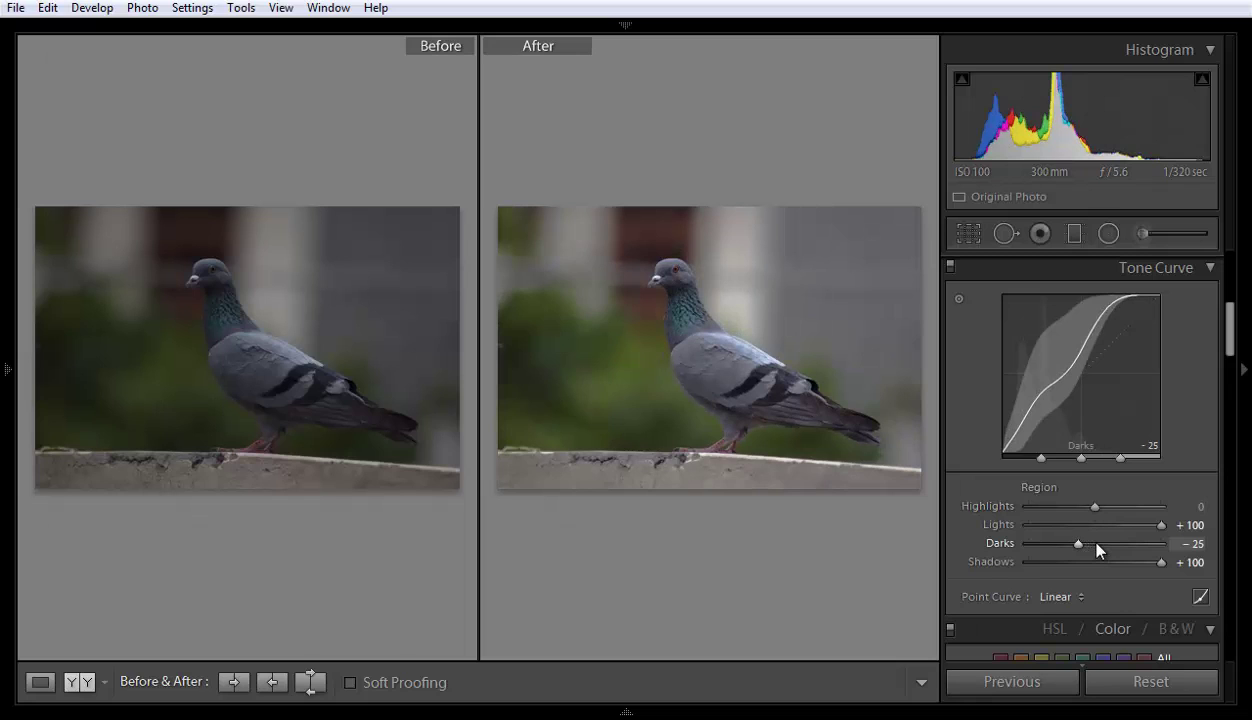
pyautogui.press('Up')
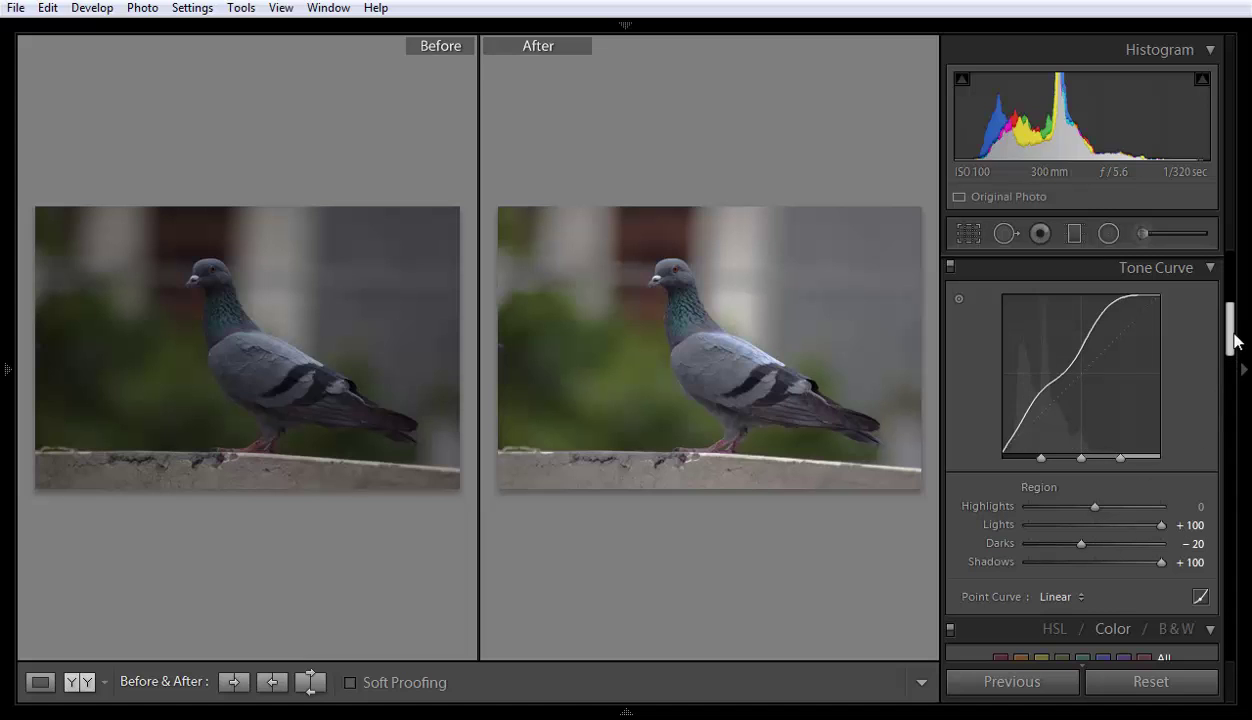
pyautogui.moveTo(1230, 326); pyautogui.dragTo(1231, 280)
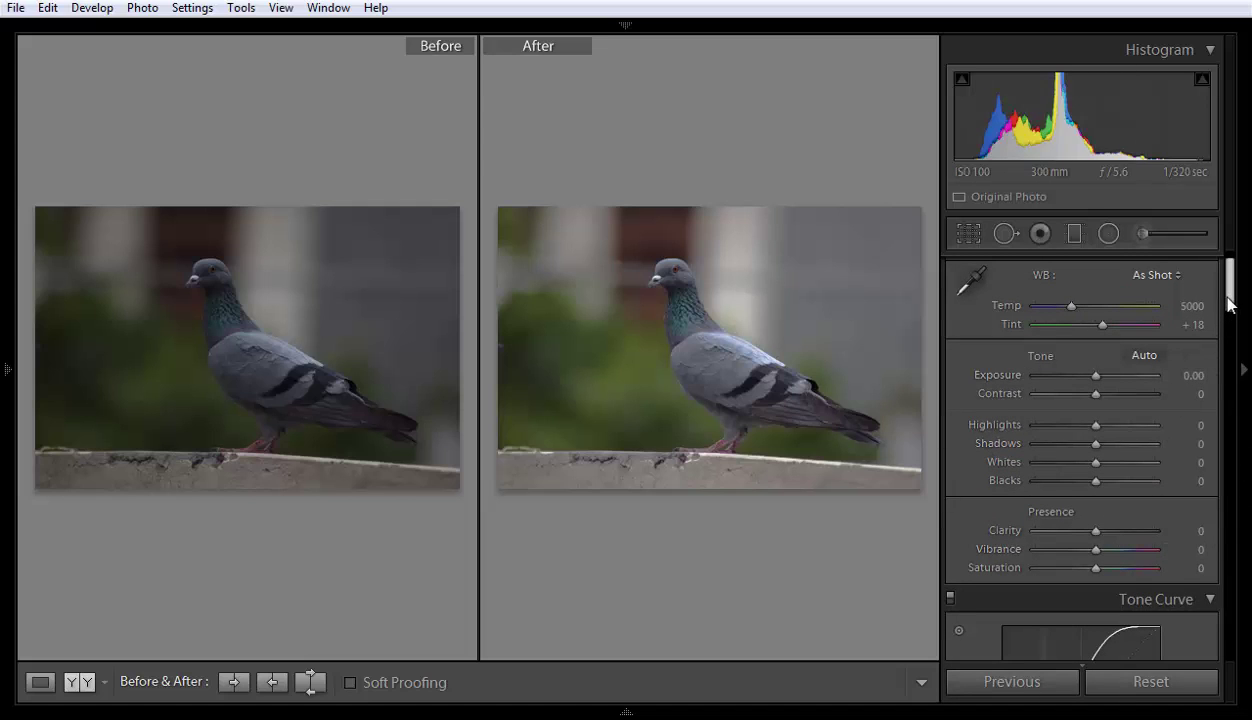
pyautogui.scroll(-6, 1203, 290)
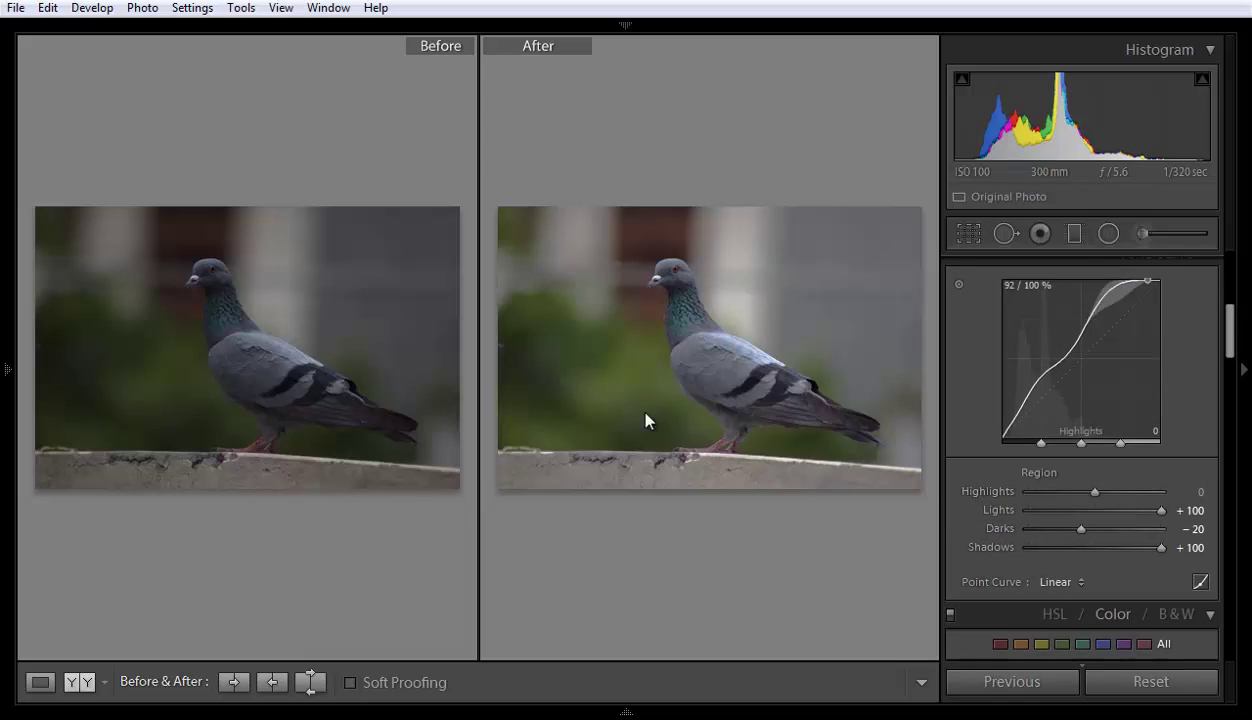
pyautogui.click(80, 682)
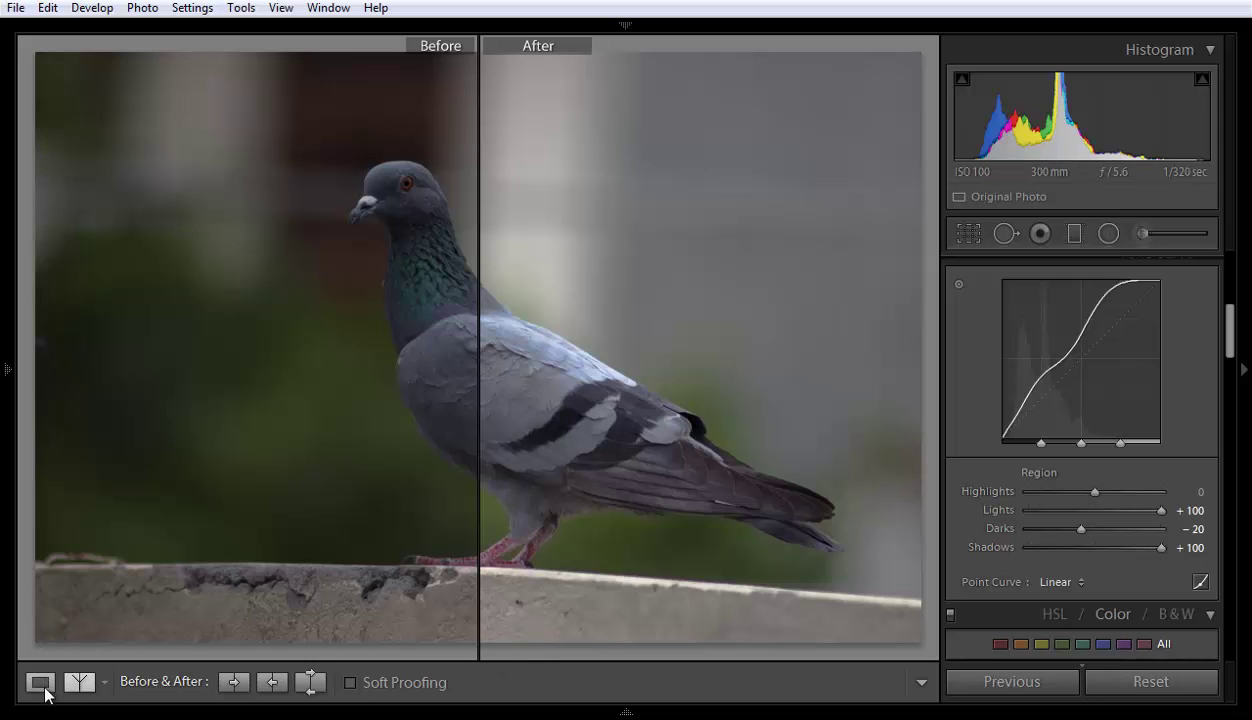
pyautogui.click(76, 683)
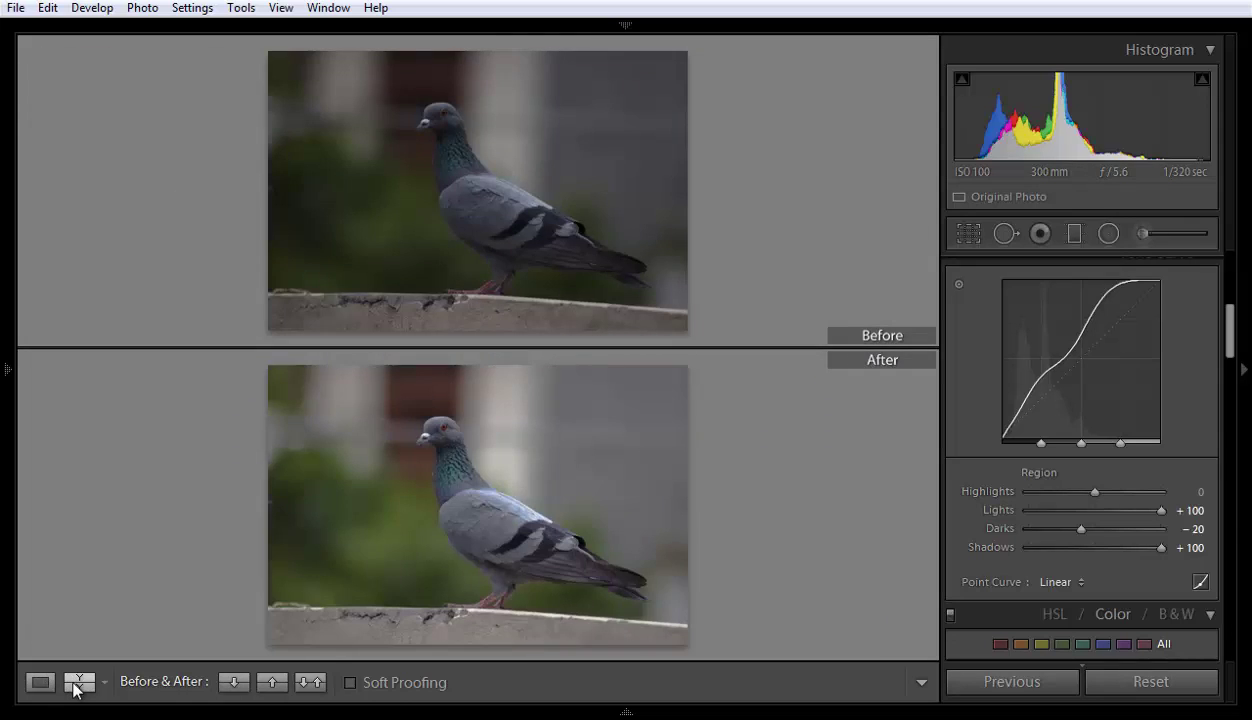
pyautogui.click(78, 683)
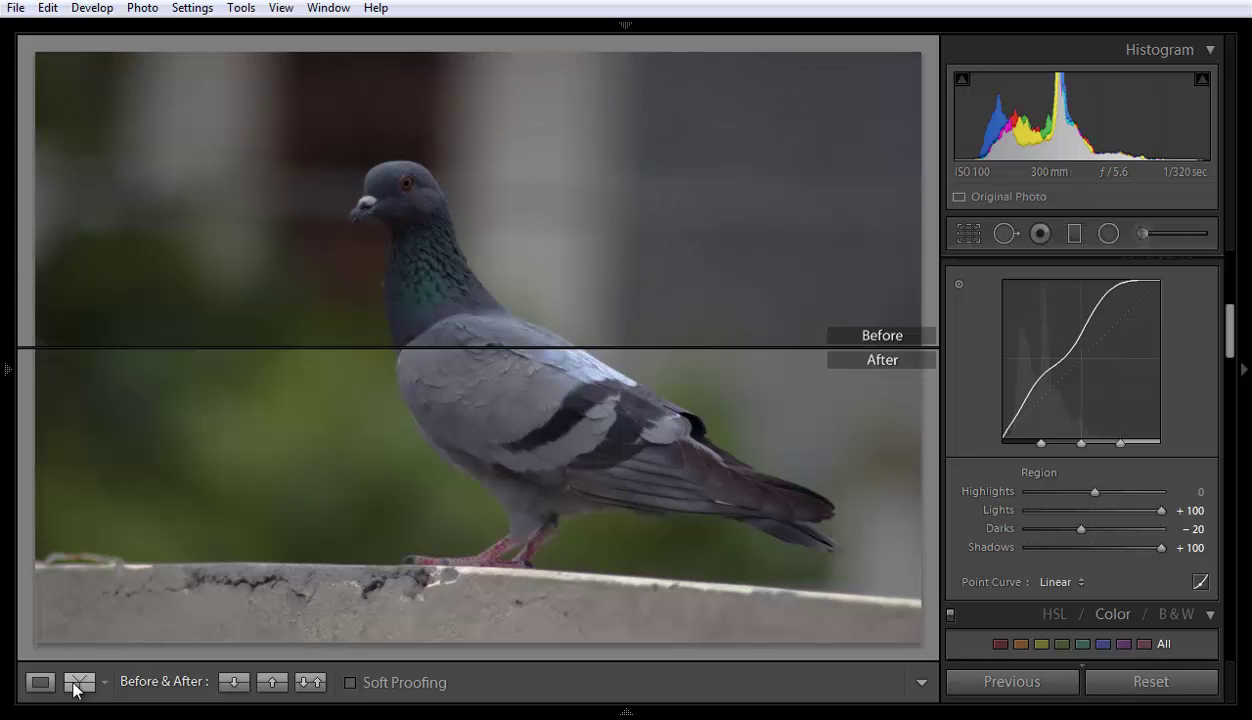
pyautogui.click(76, 683)
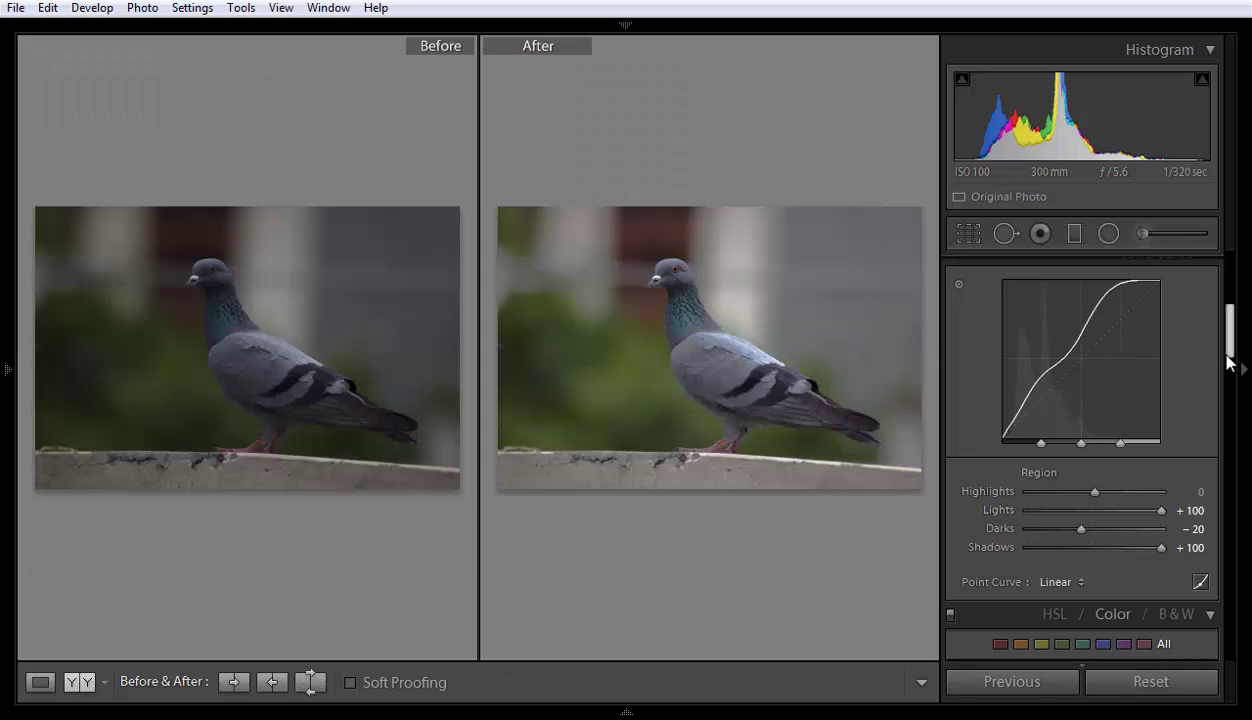